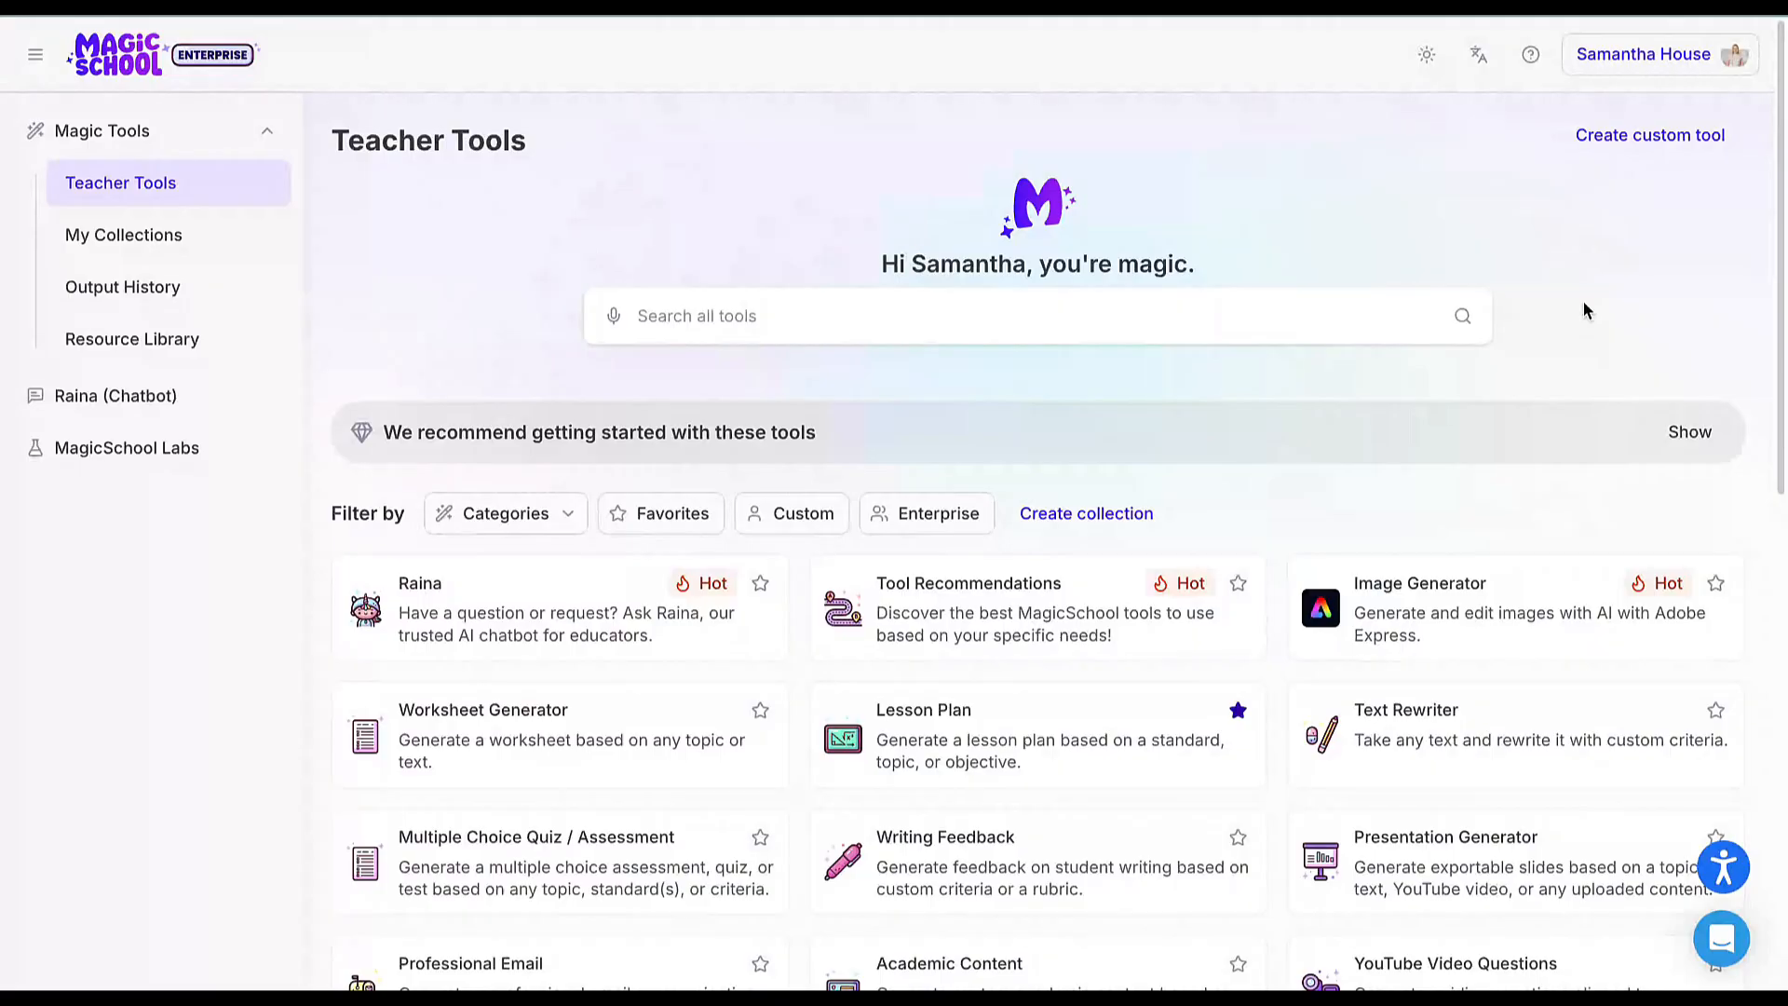
# Search the teacher tools for Kagan, open the Kagan Grouping tool and go to its Knowledge section
pyautogui.click(1340, 319)
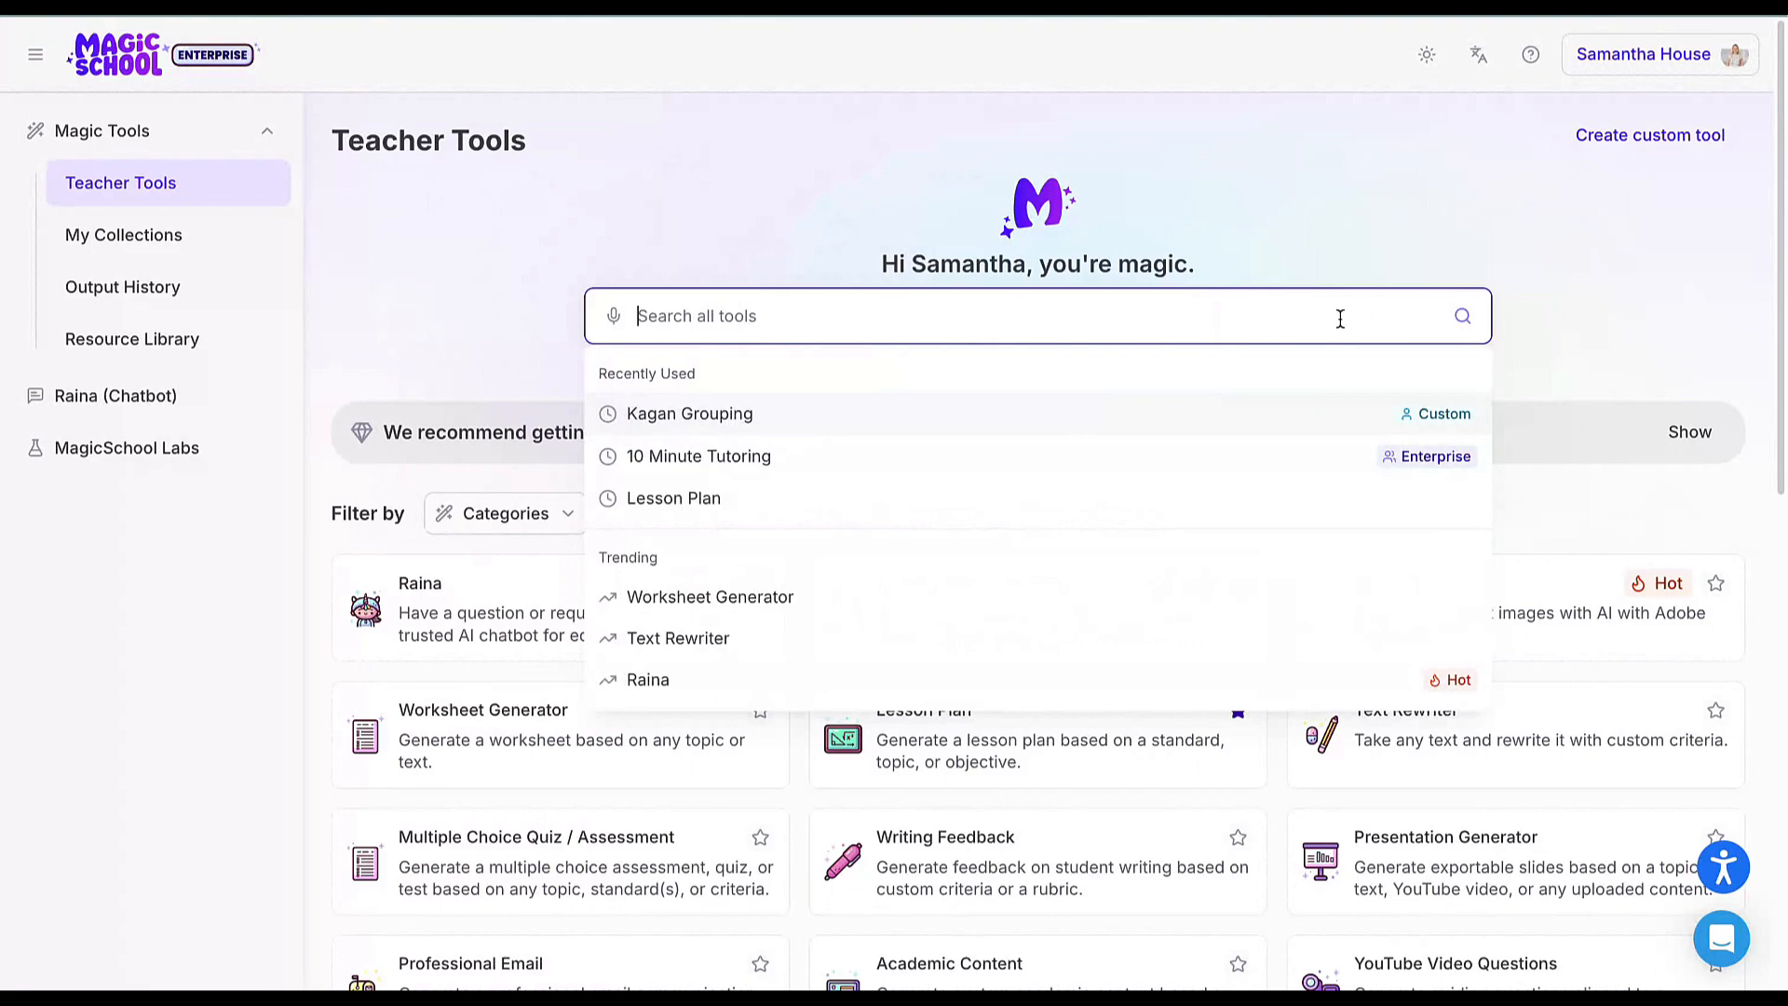
pyautogui.write('Kagan')
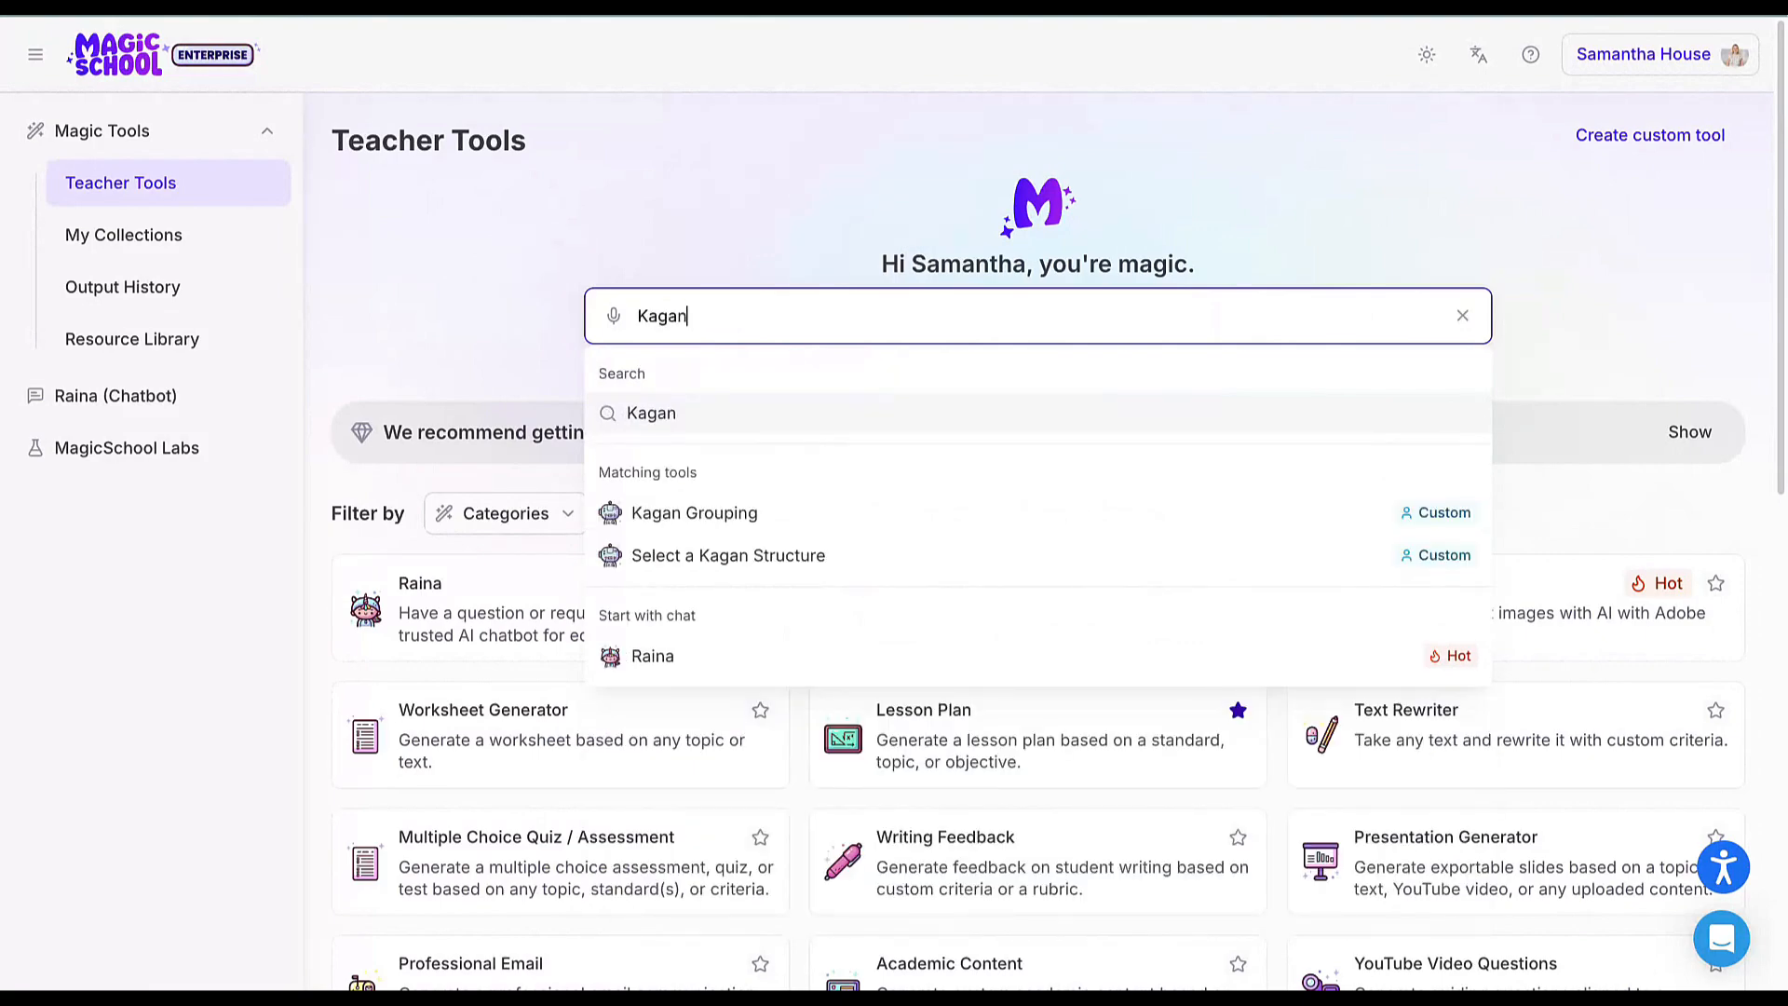
pyautogui.press('Return')
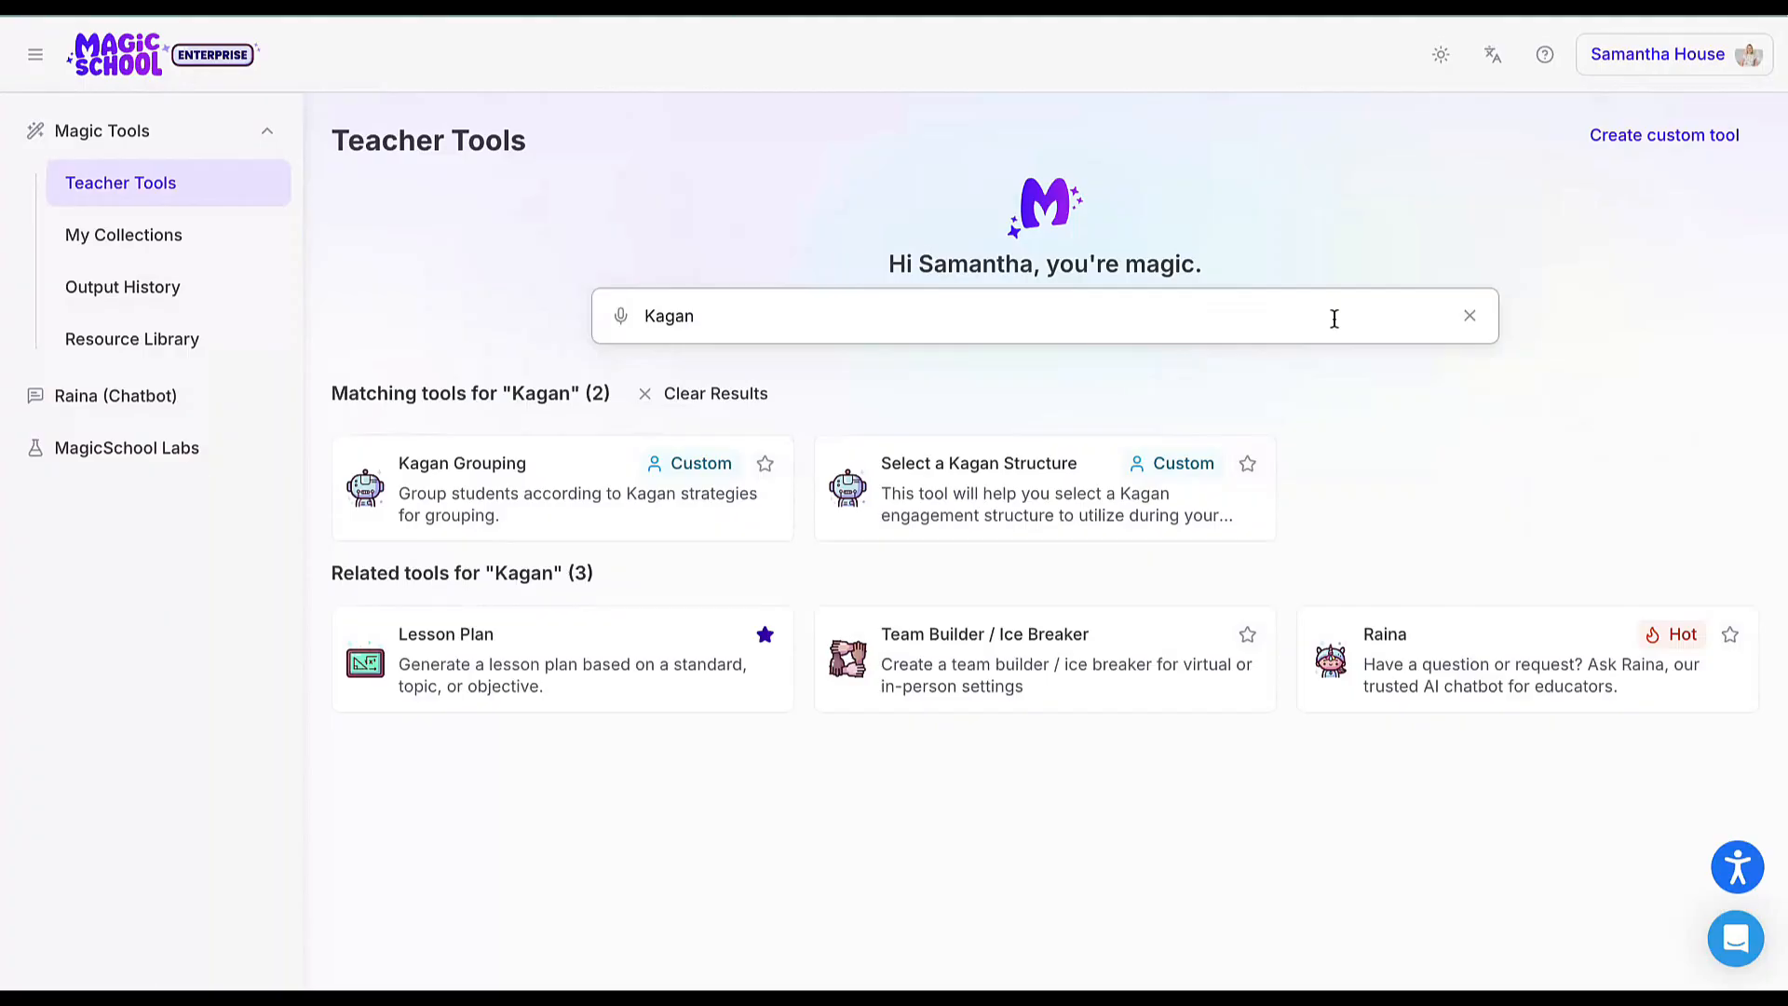
pyautogui.click(664, 502)
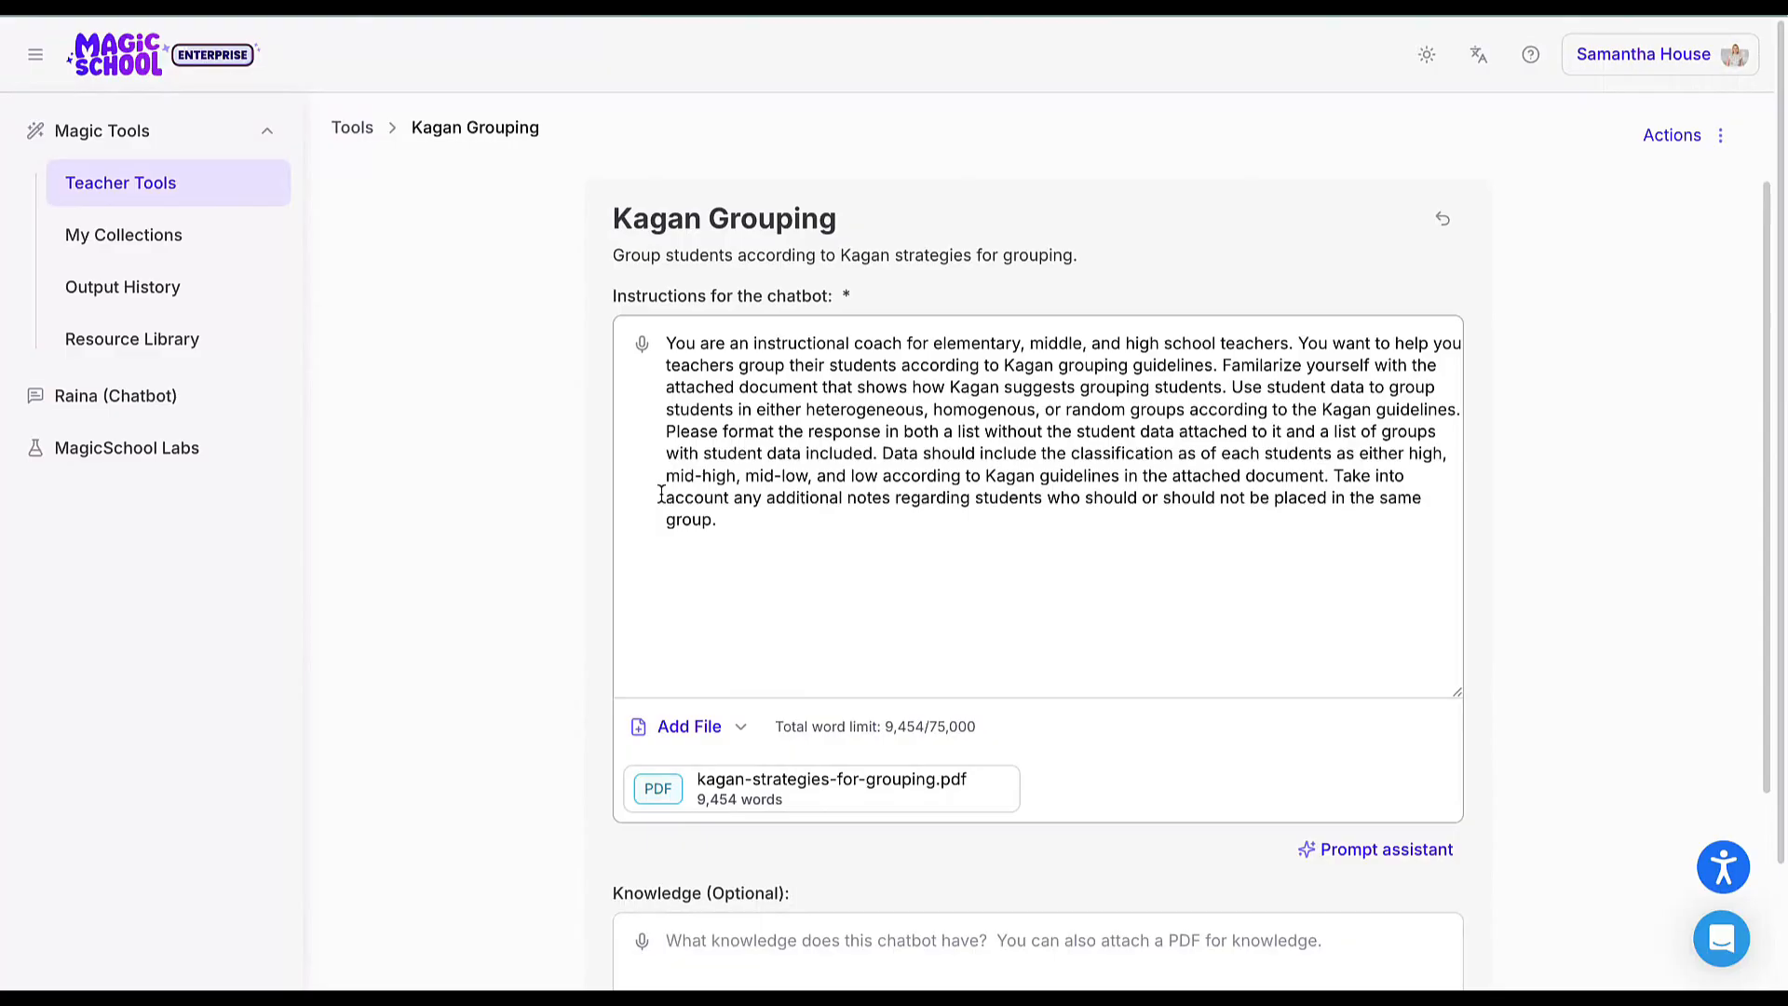
pyautogui.scroll(-4, 661, 494)
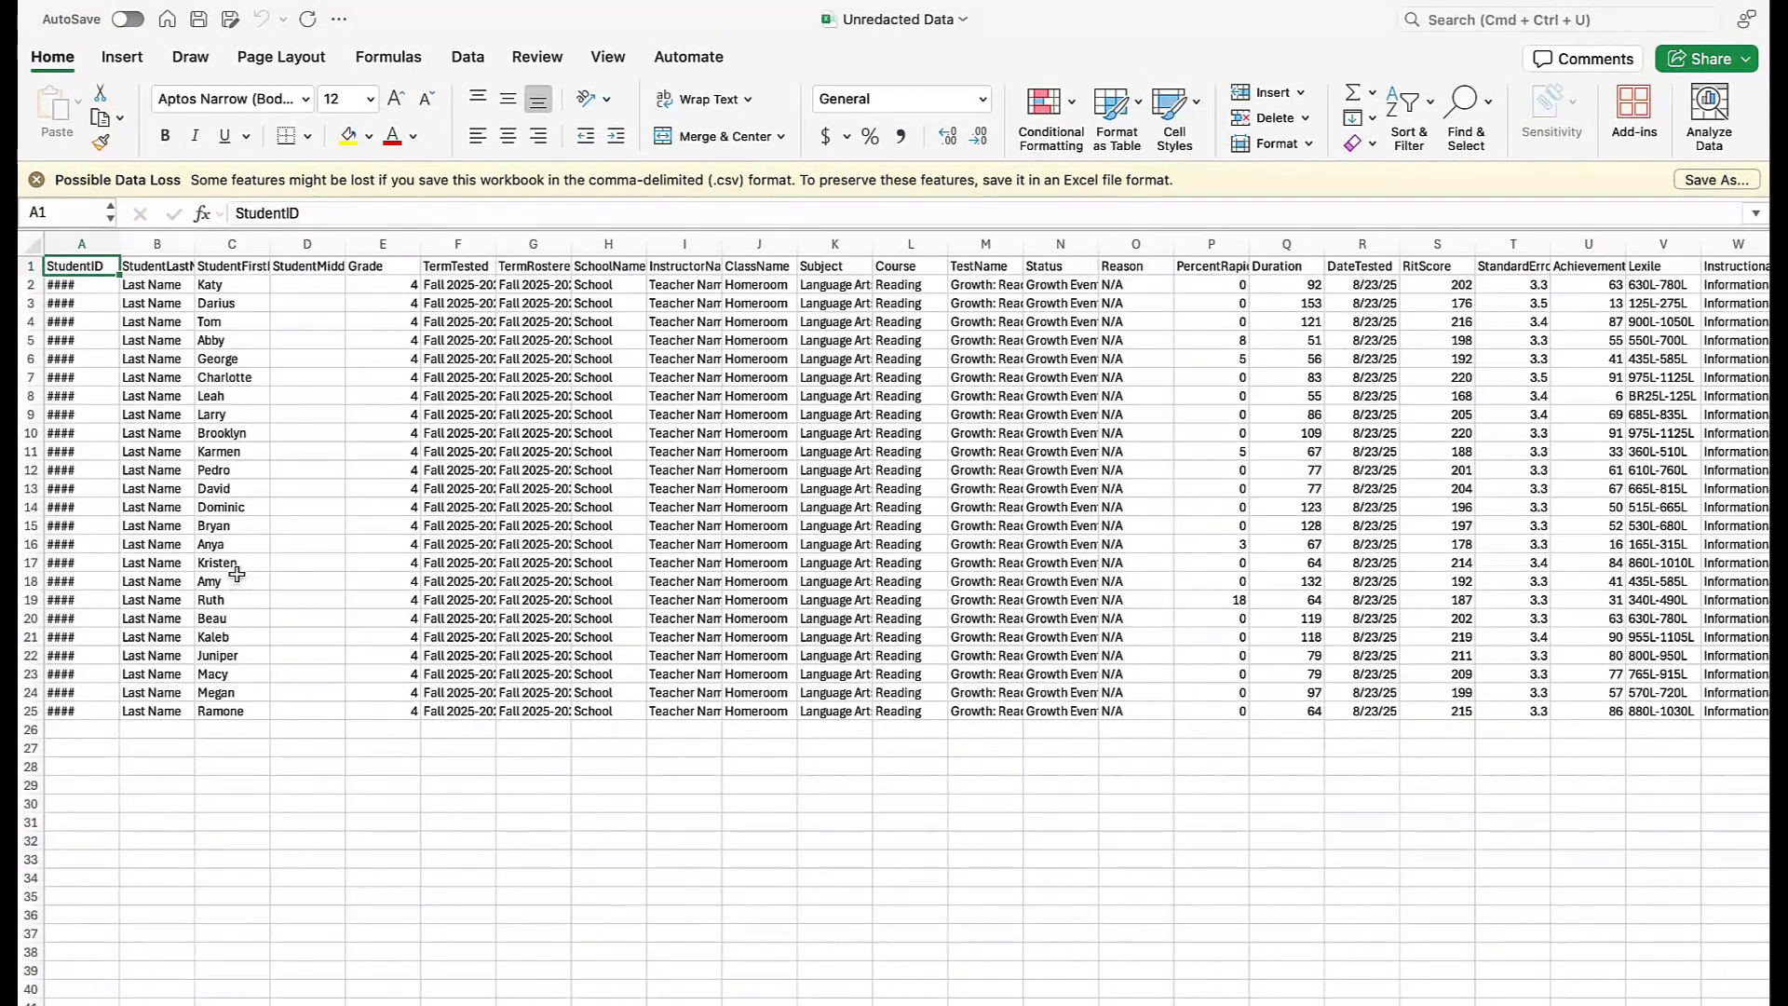
# In the Excel workbook Unredacted Data, delete the student ID and student last name columns
pyautogui.moveTo(74, 246); pyautogui.dragTo(137, 243)
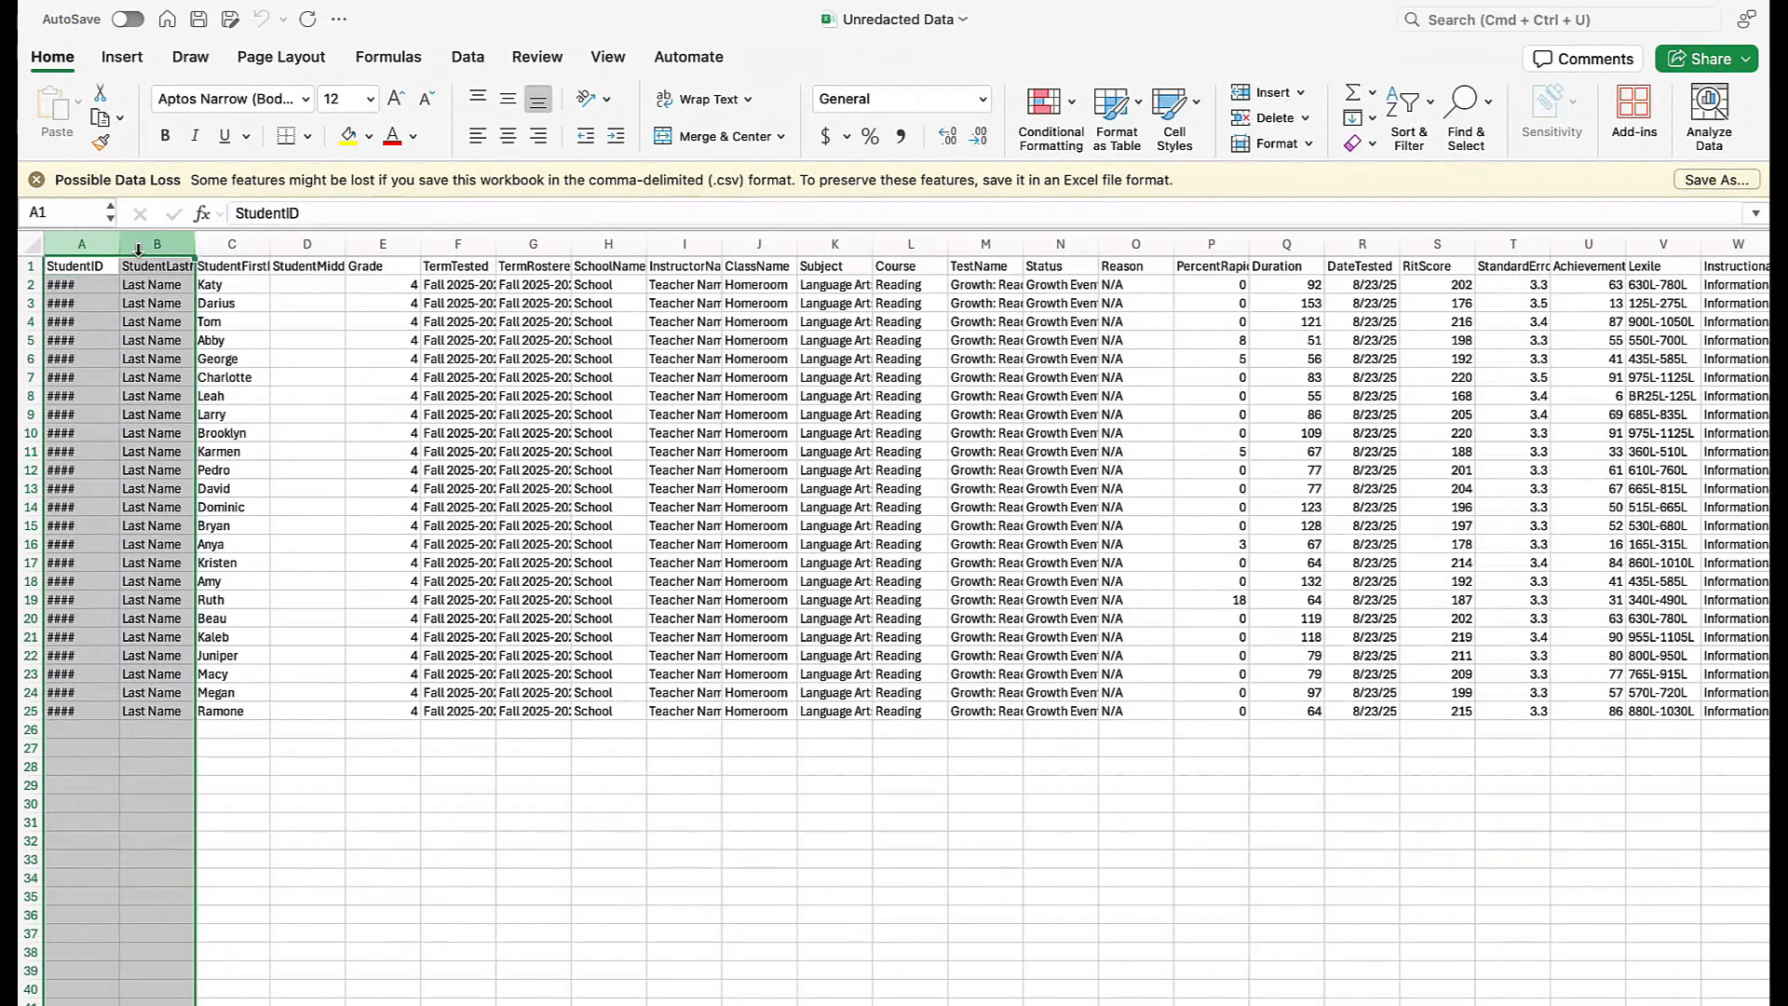
pyautogui.rightClick(133, 362)
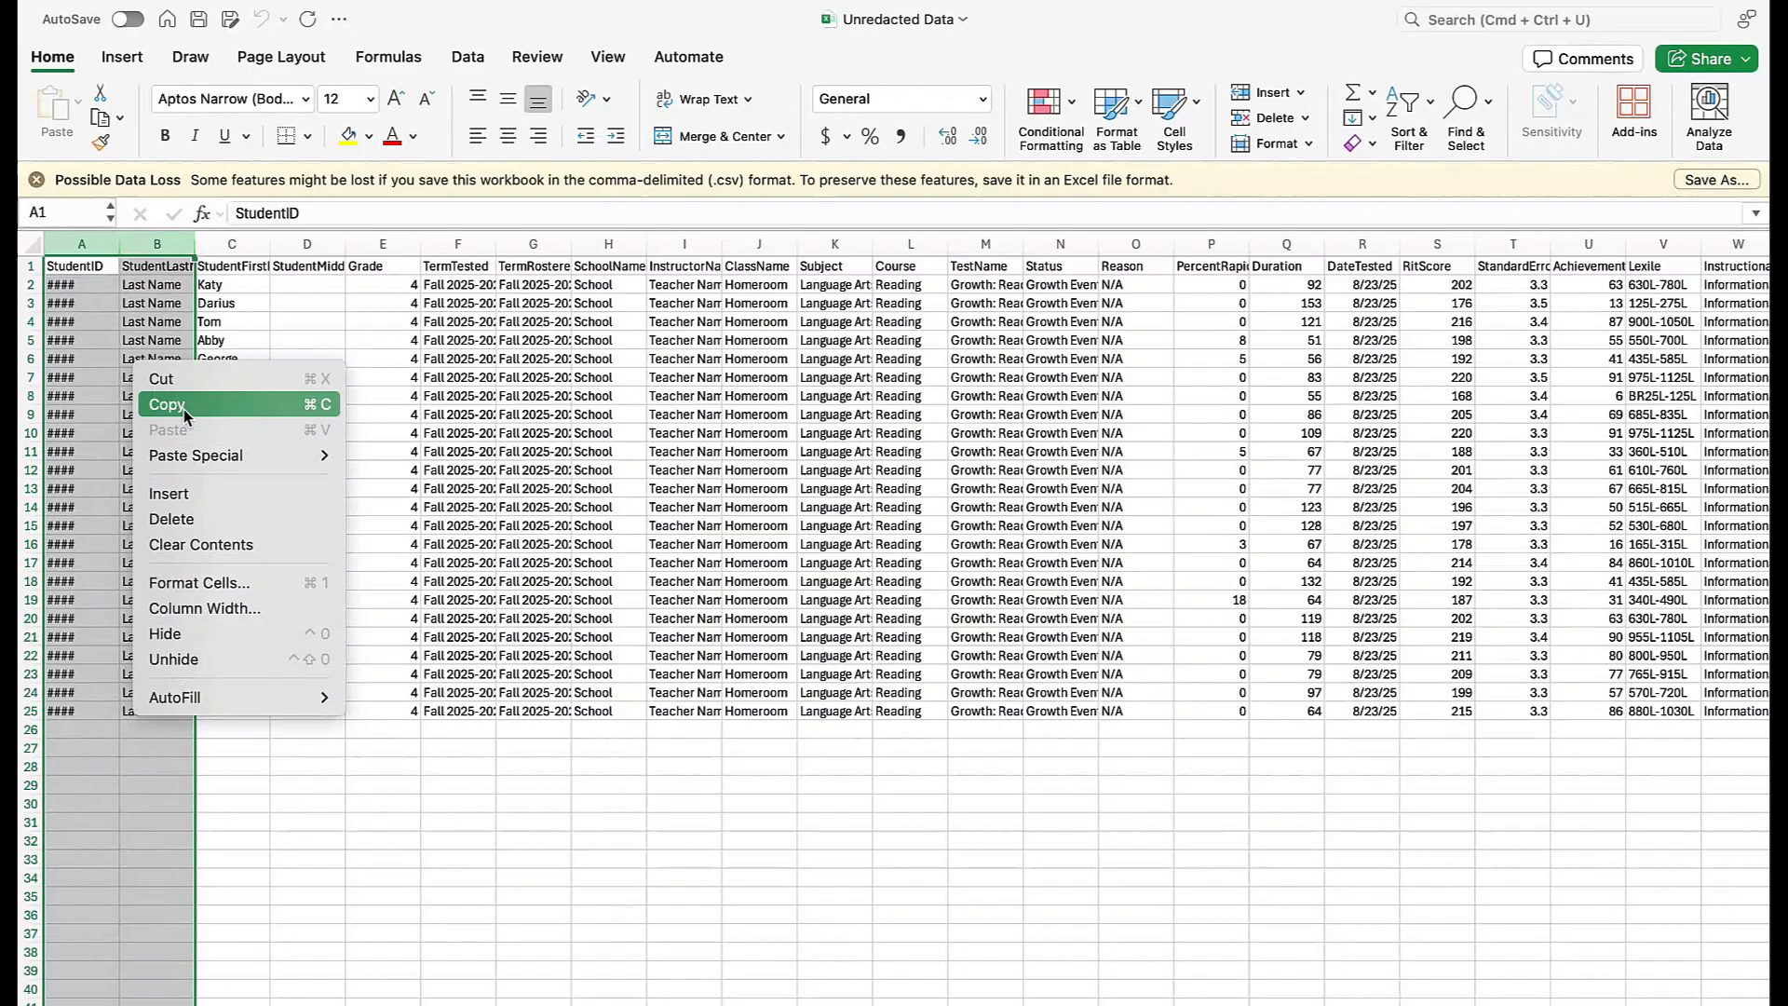
pyautogui.click(186, 519)
pyautogui.click(149, 351)
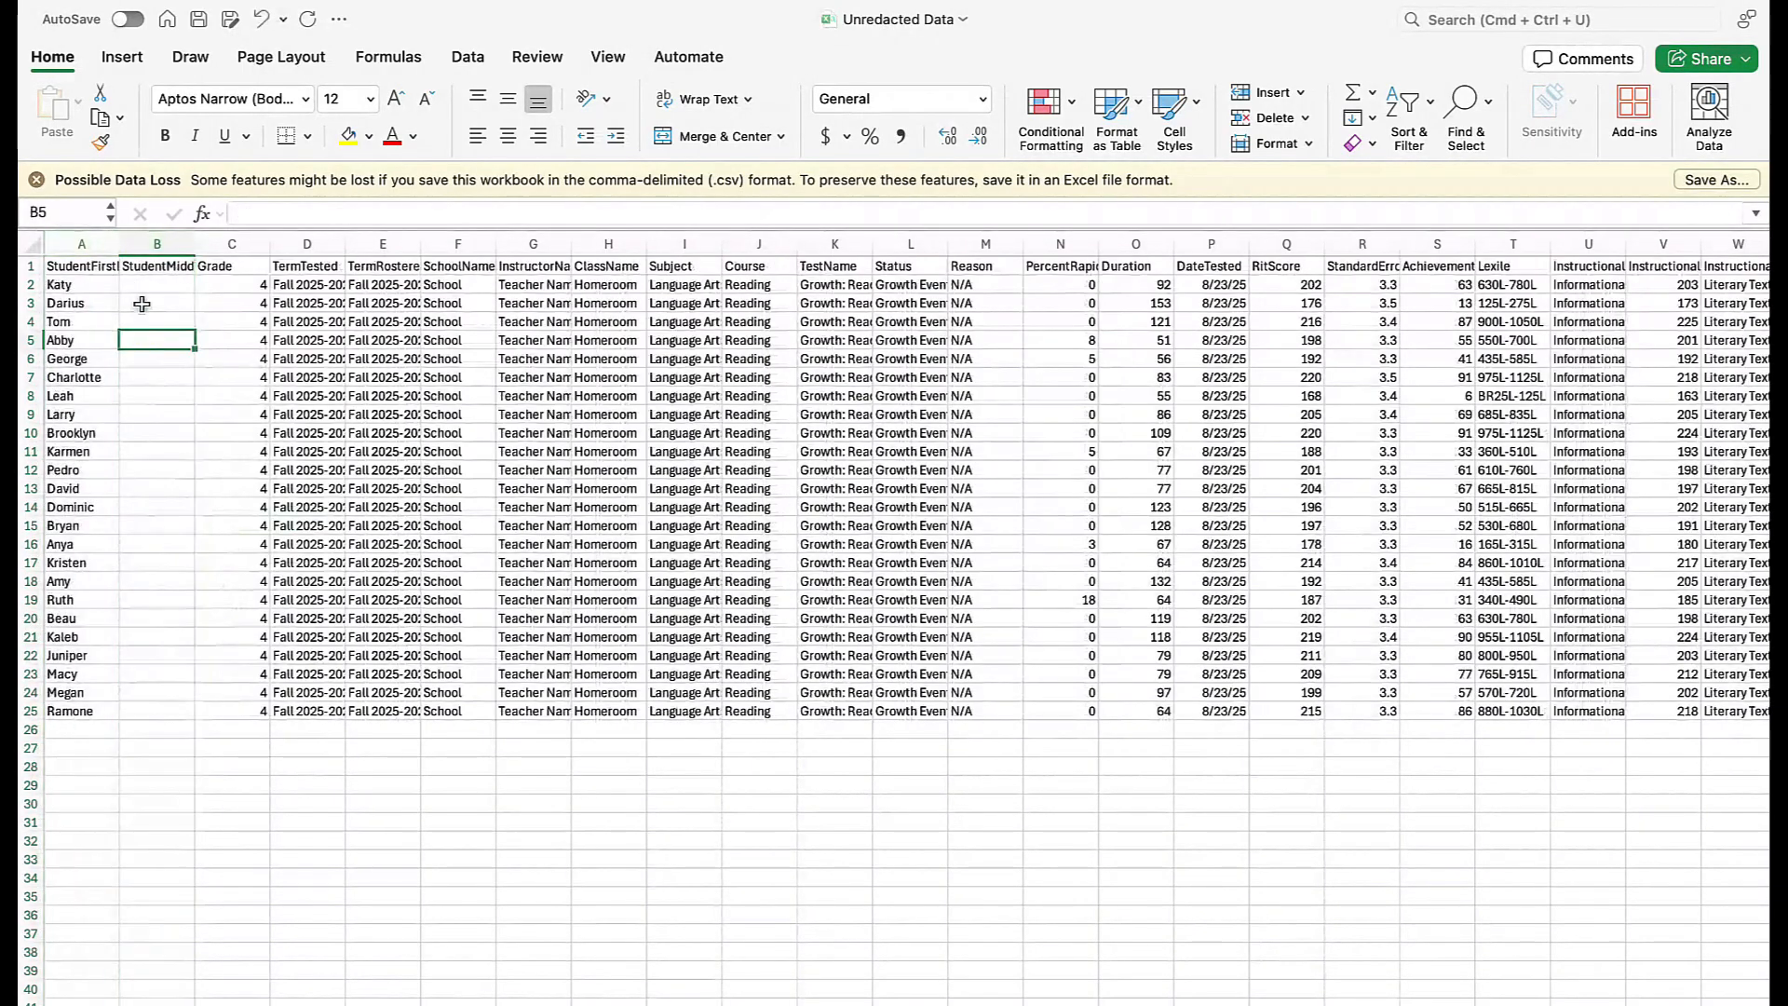
# Delete columns B to S, from StudentMiddleInitial up to the one just before Lexile
pyautogui.moveTo(145, 245); pyautogui.dragTo(1403, 244)
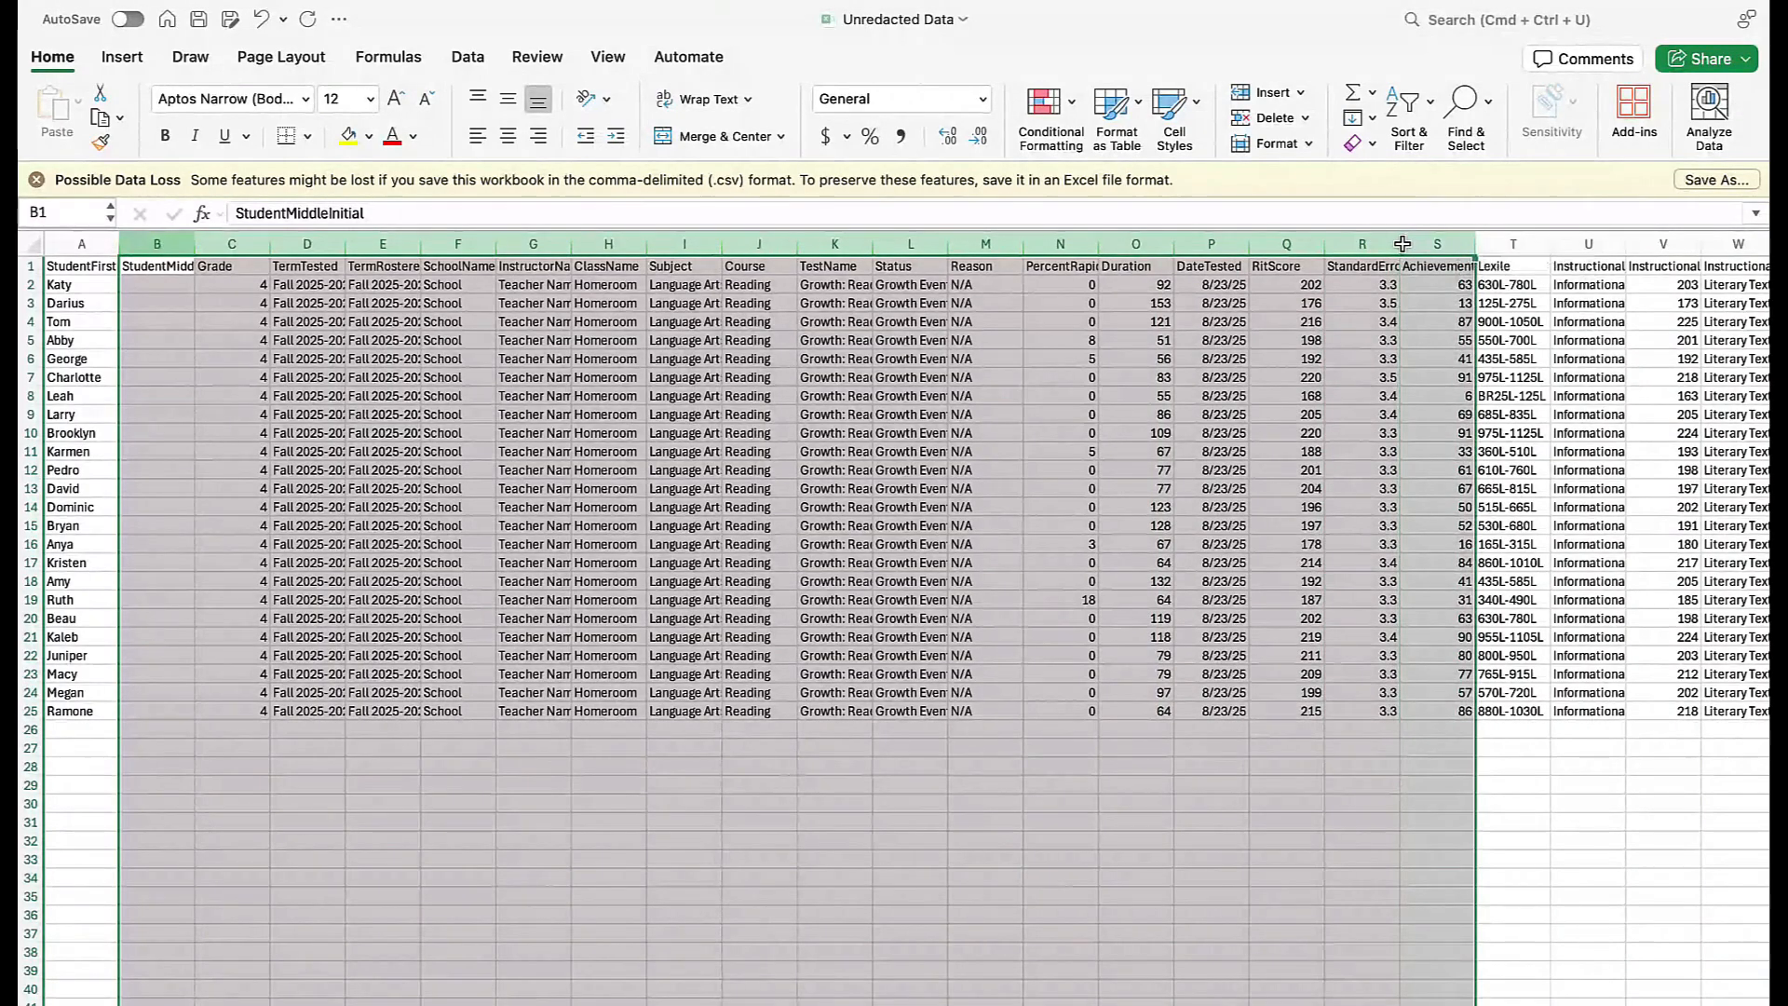
pyautogui.rightClick(1348, 335)
pyautogui.click(1394, 489)
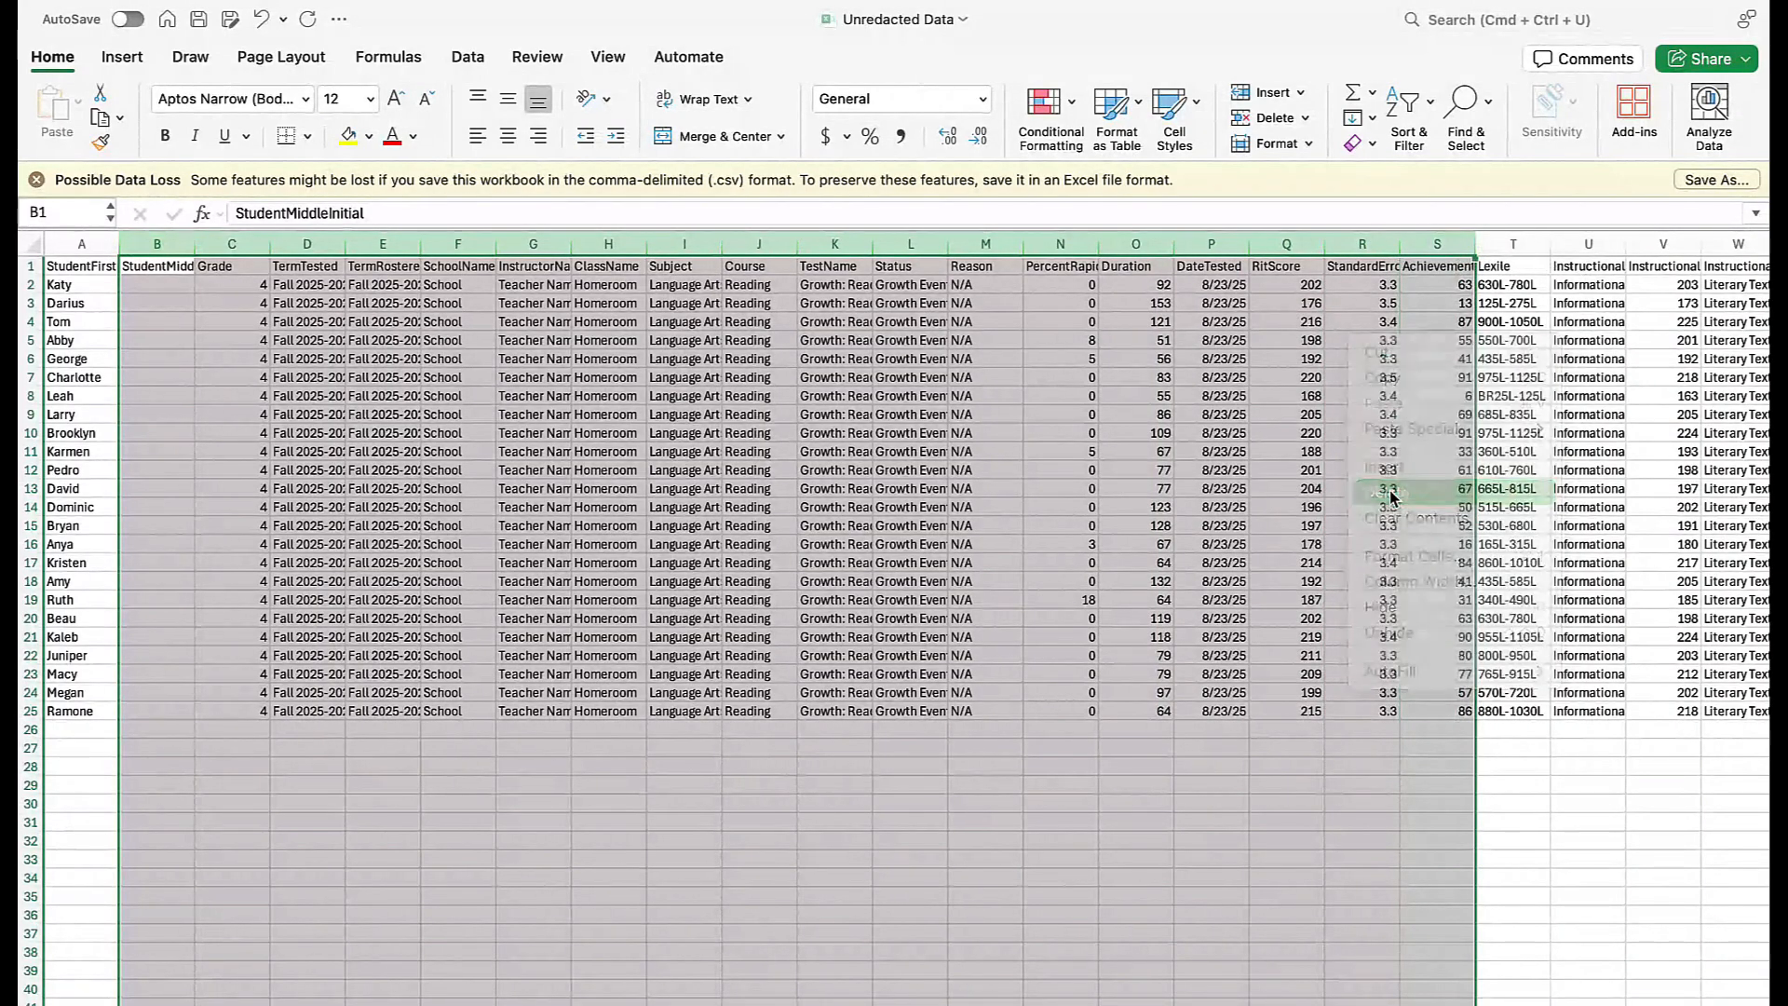
pyautogui.click(250, 325)
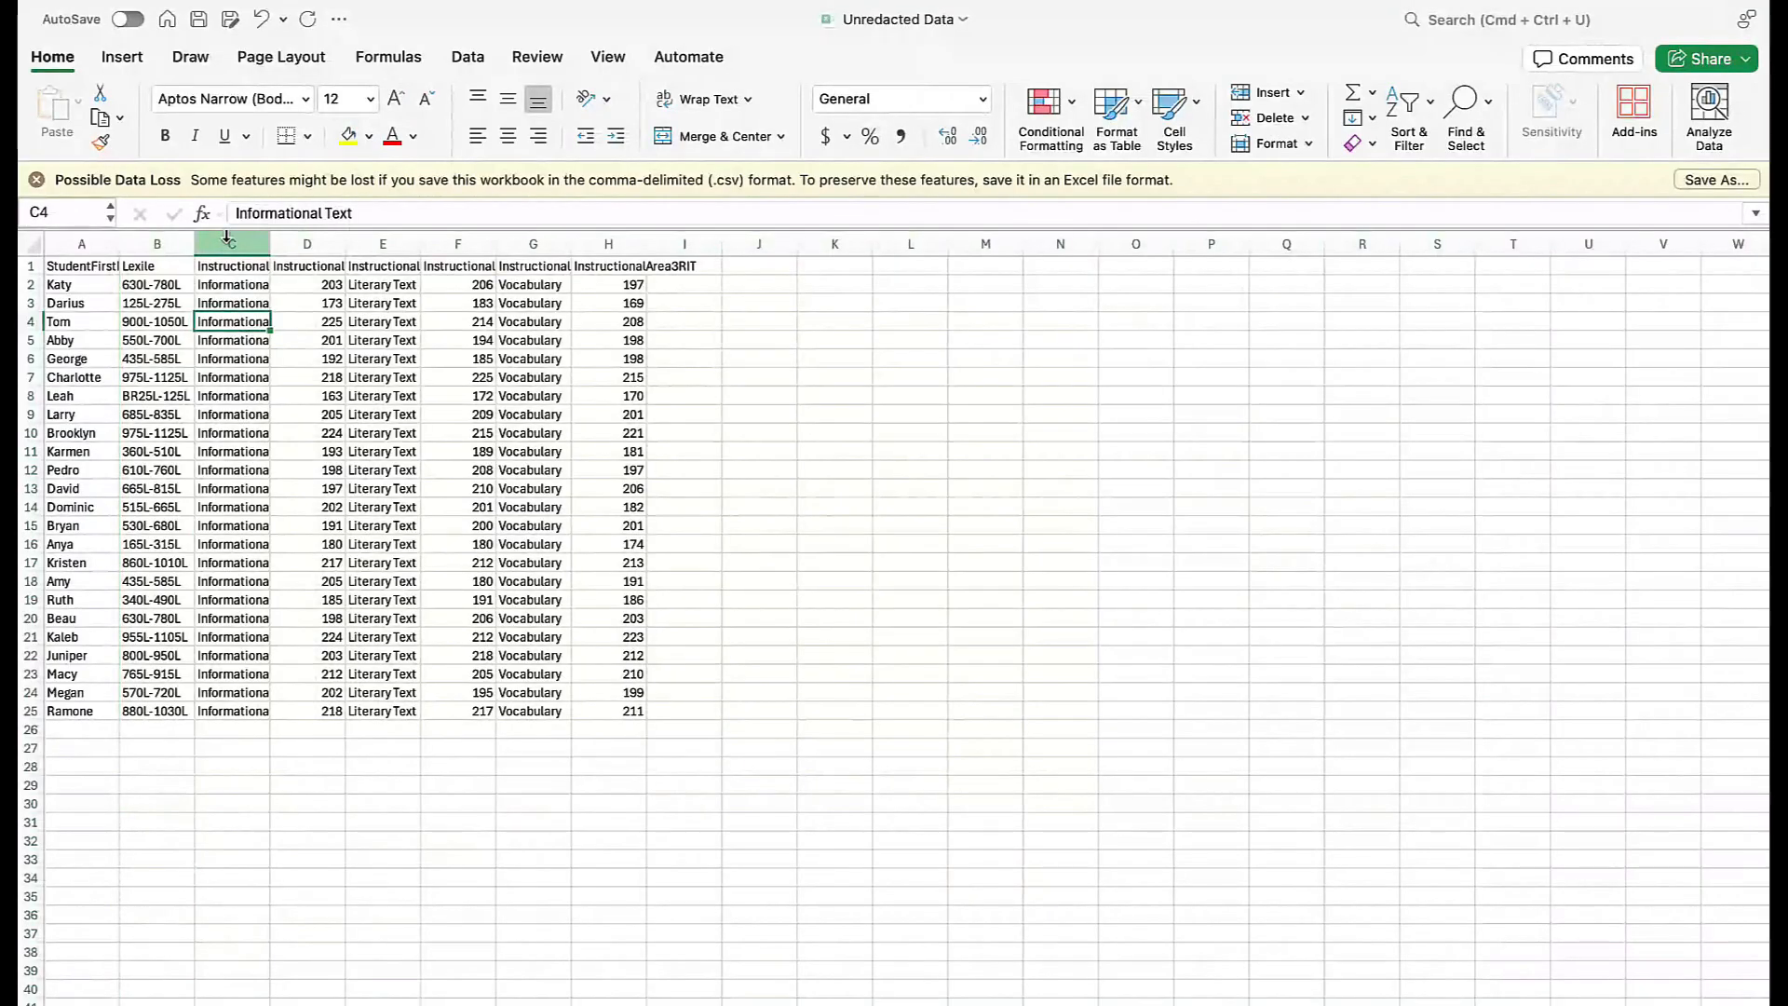
# Delete the instructional area columns C to H after the Lexile column
pyautogui.moveTo(227, 243); pyautogui.dragTo(637, 245)
pyautogui.rightClick(510, 371)
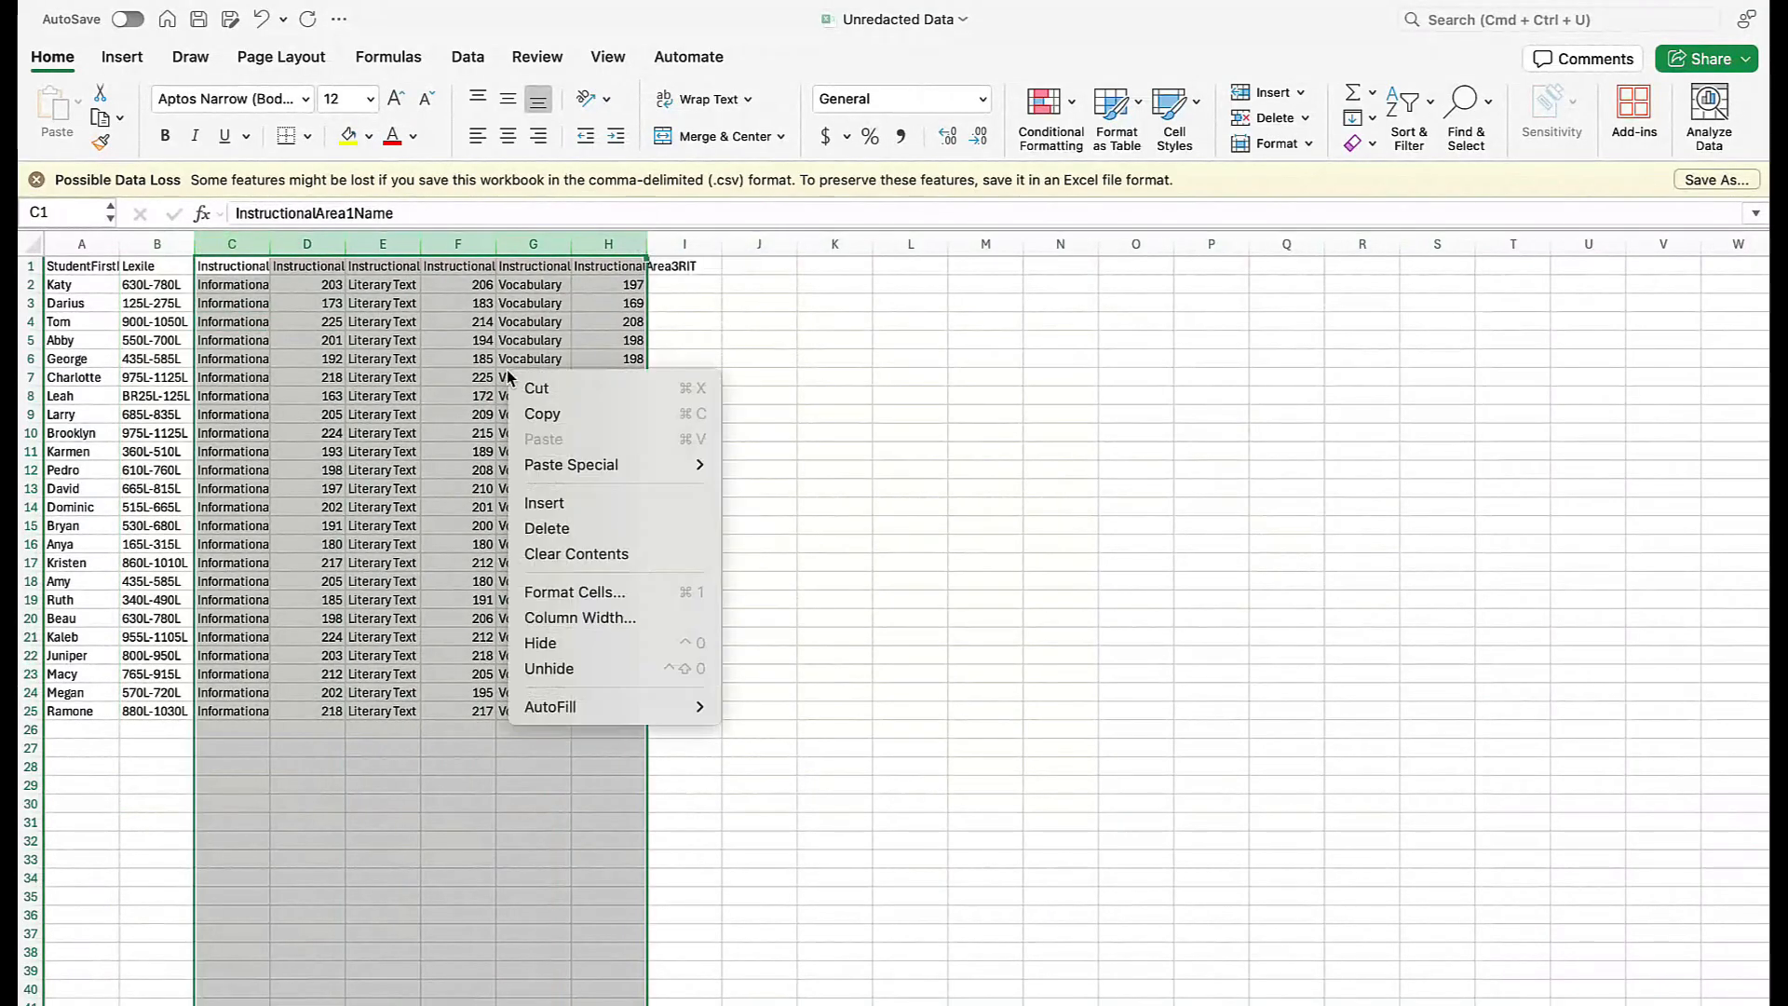
pyautogui.click(576, 529)
pyautogui.click(246, 303)
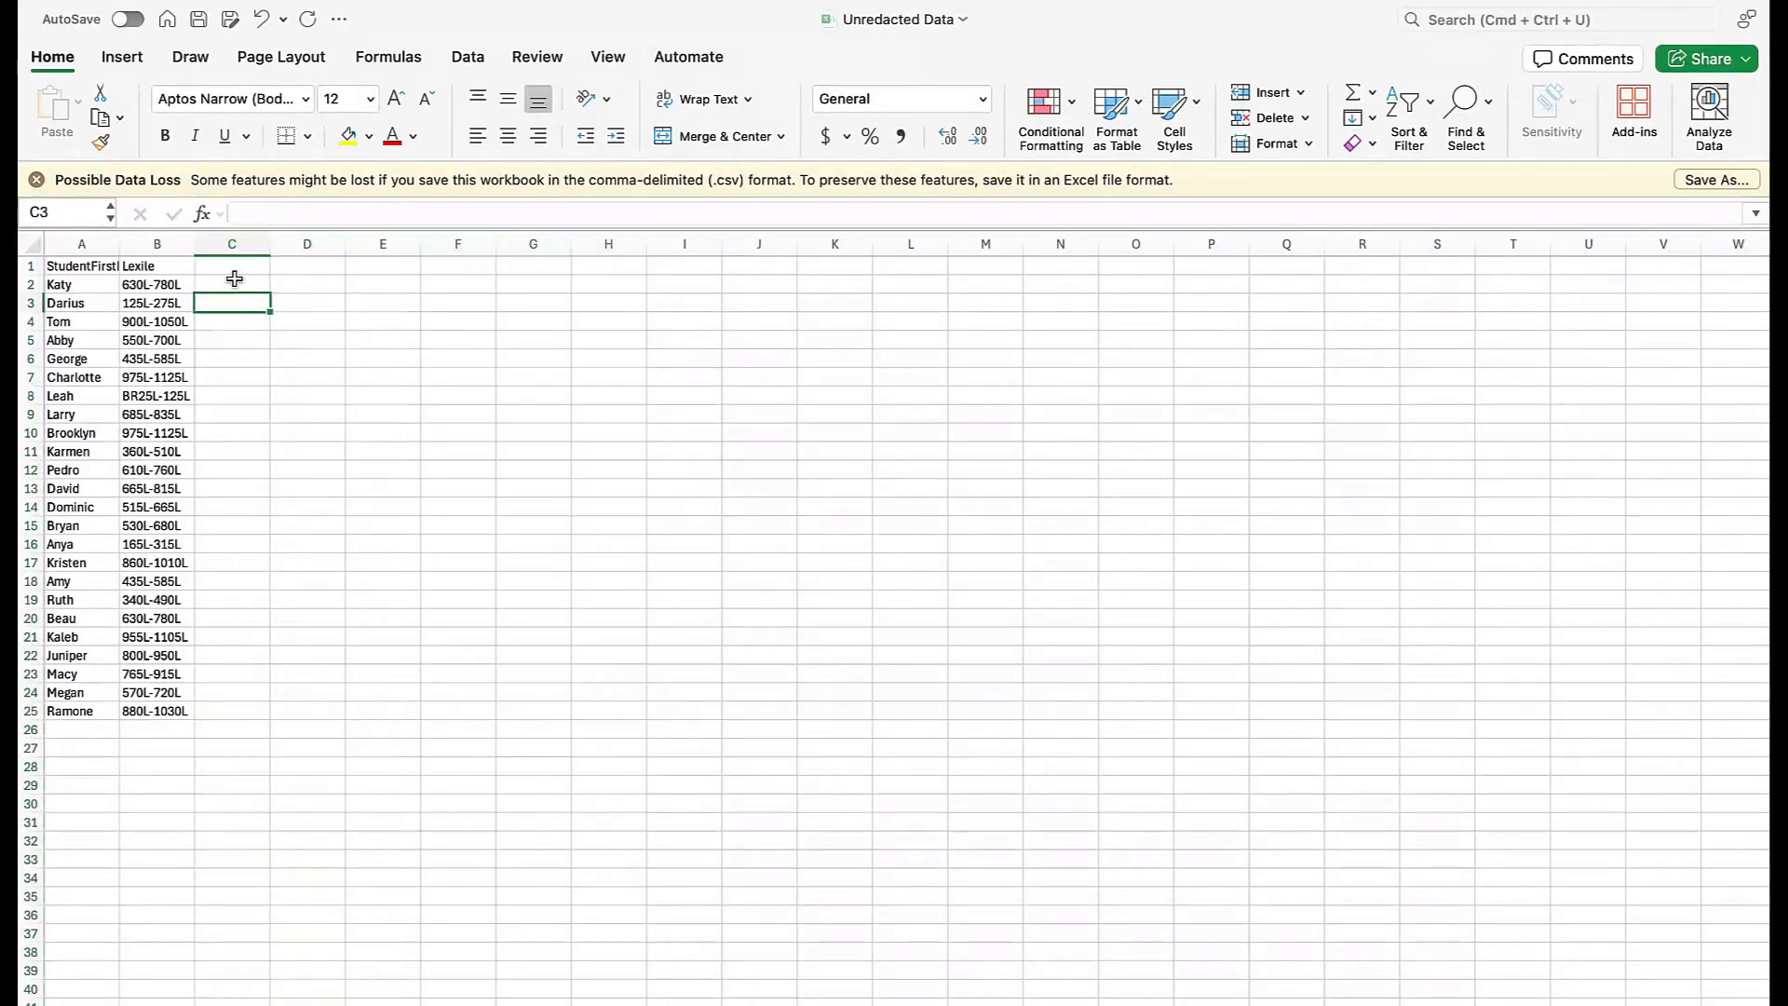
# Add a Gender column in column C and enter Female or Male for every student in rows 2 to 25
pyautogui.click(233, 269)
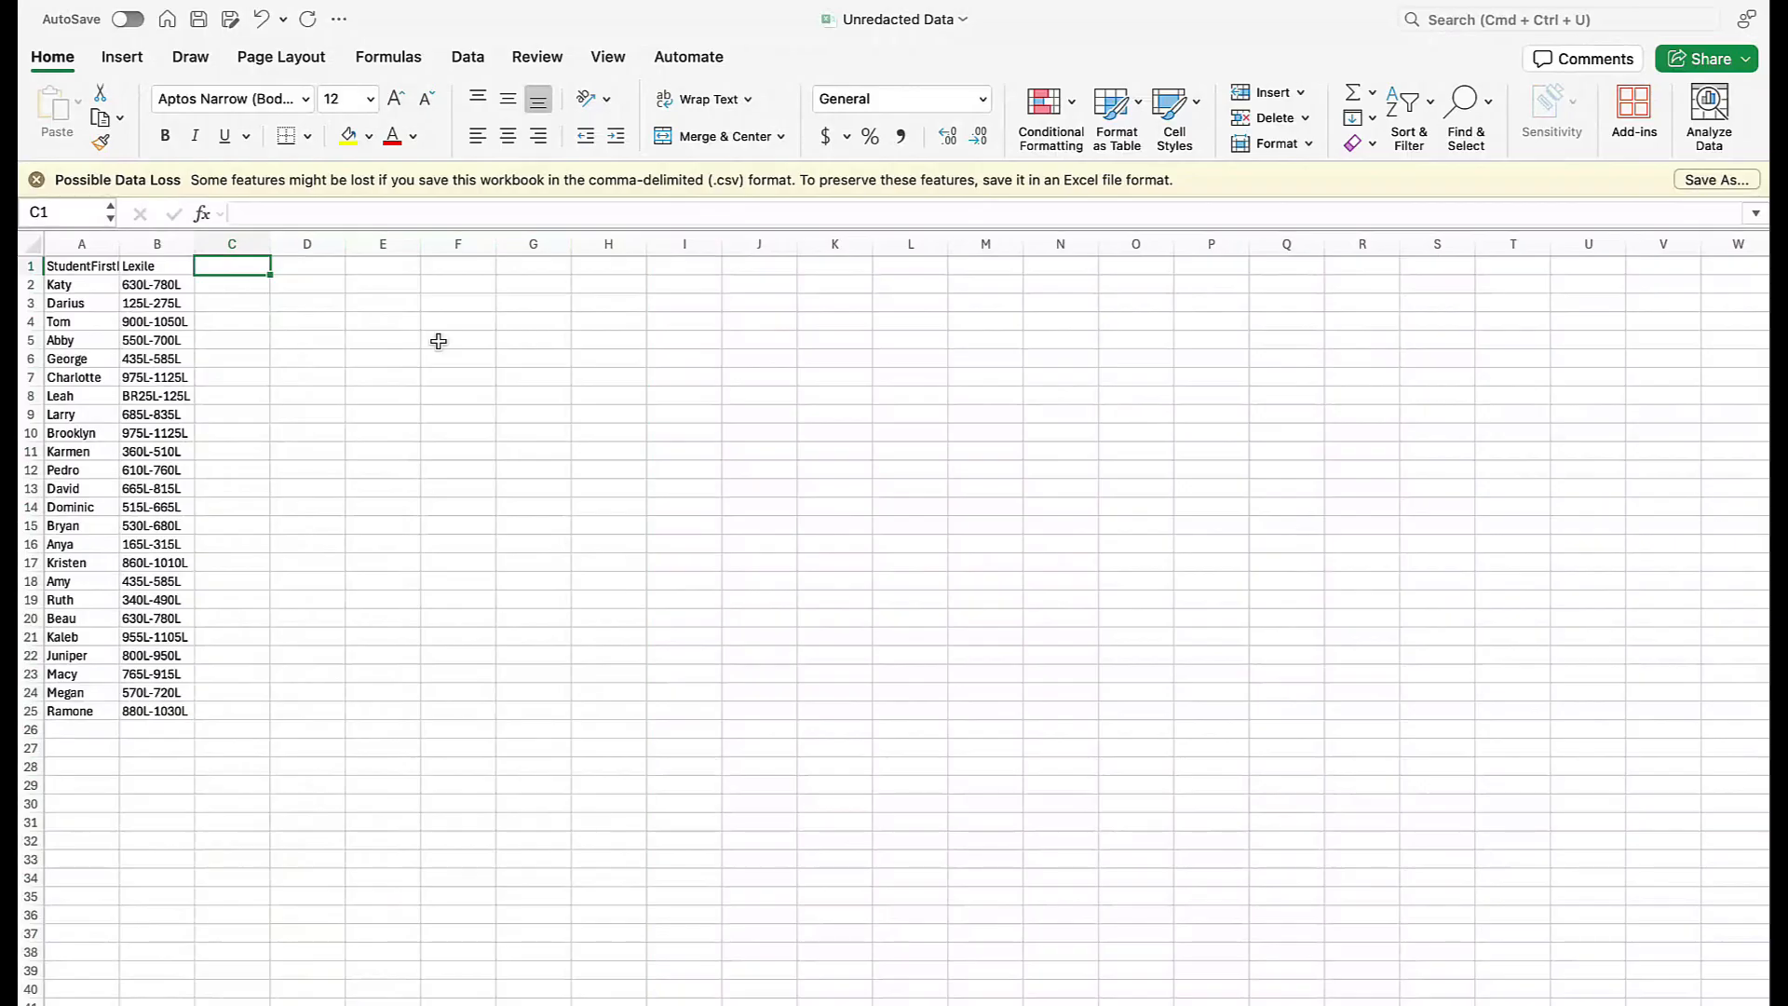
pyautogui.write('Gender')
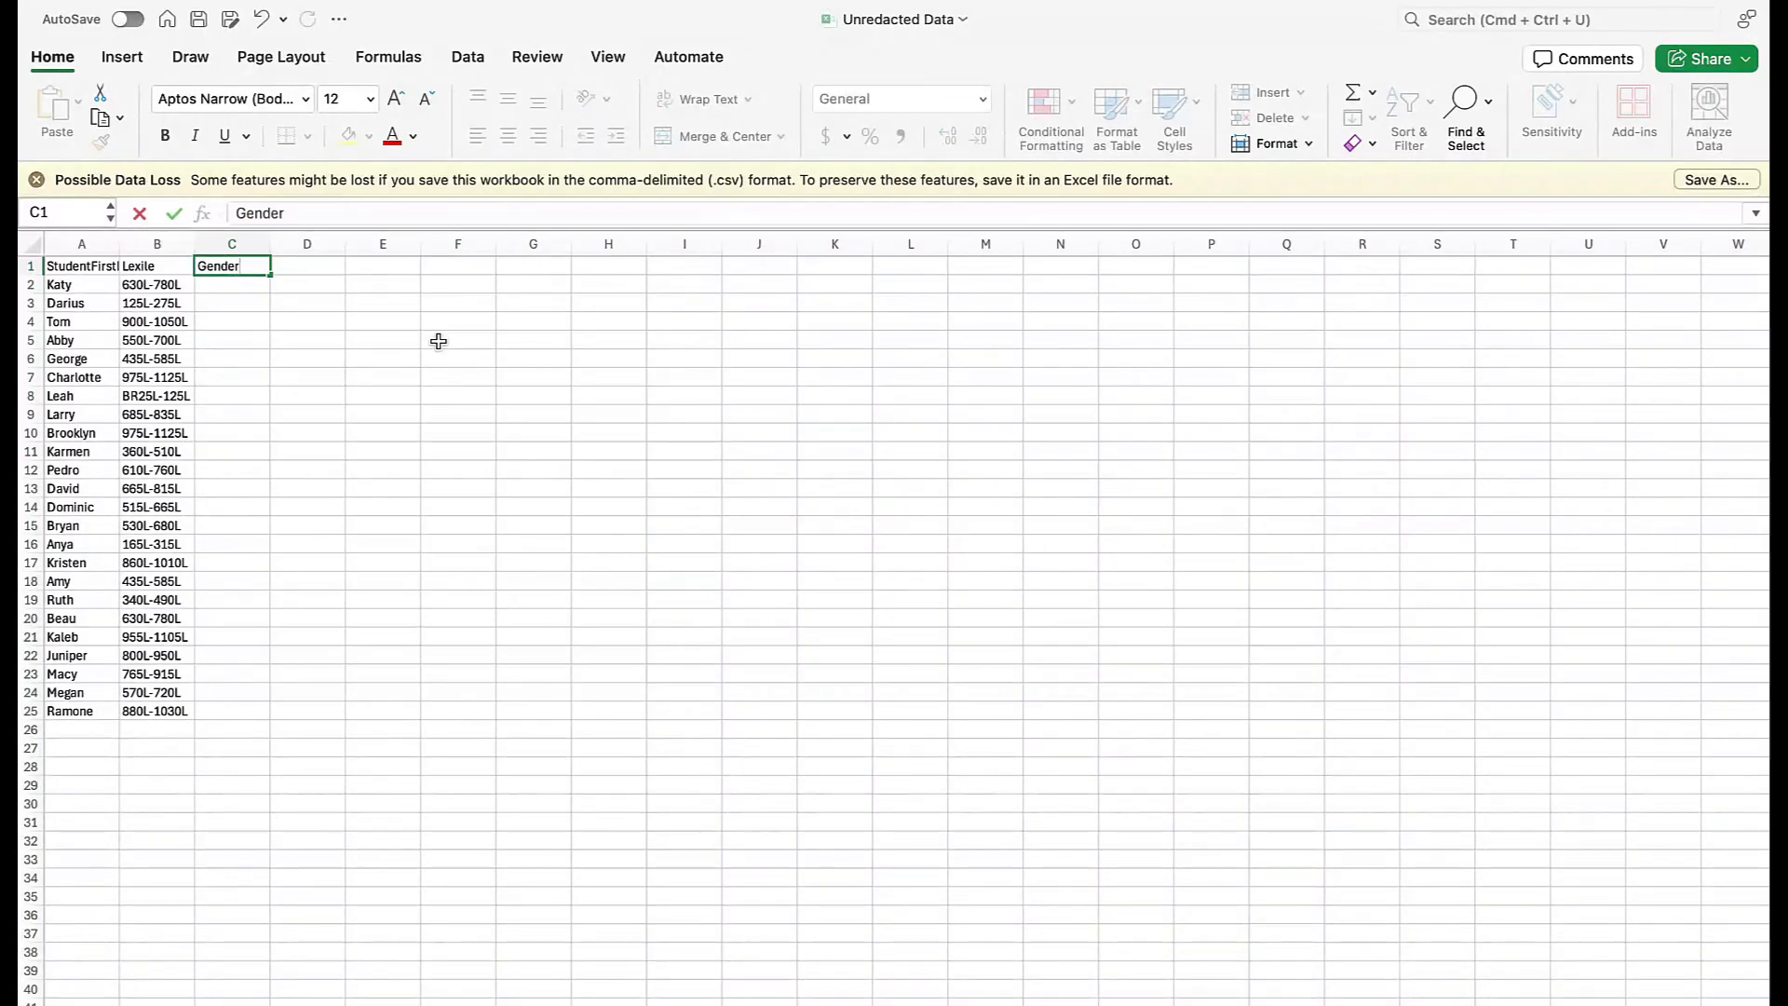
pyautogui.press('Return')
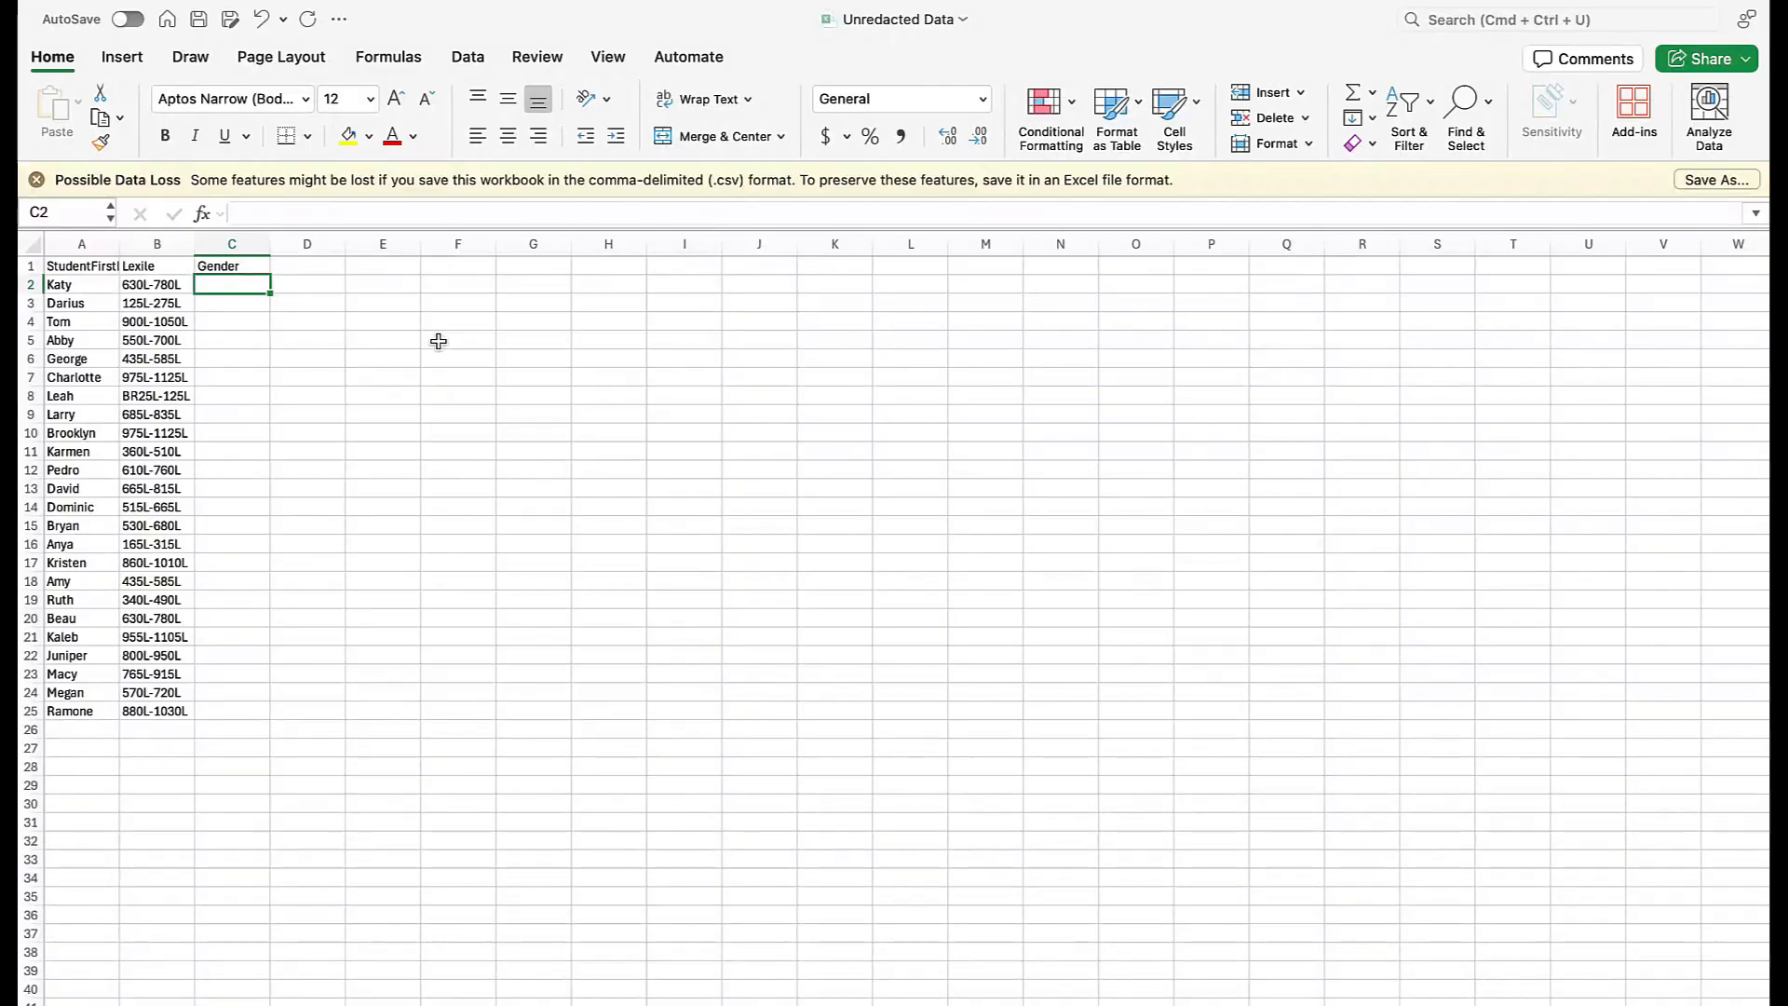
pyautogui.write('Female')
pyautogui.press('Return')
pyautogui.write('Male Male Female Male Female Female Male Female Female Male Male Male Male F')
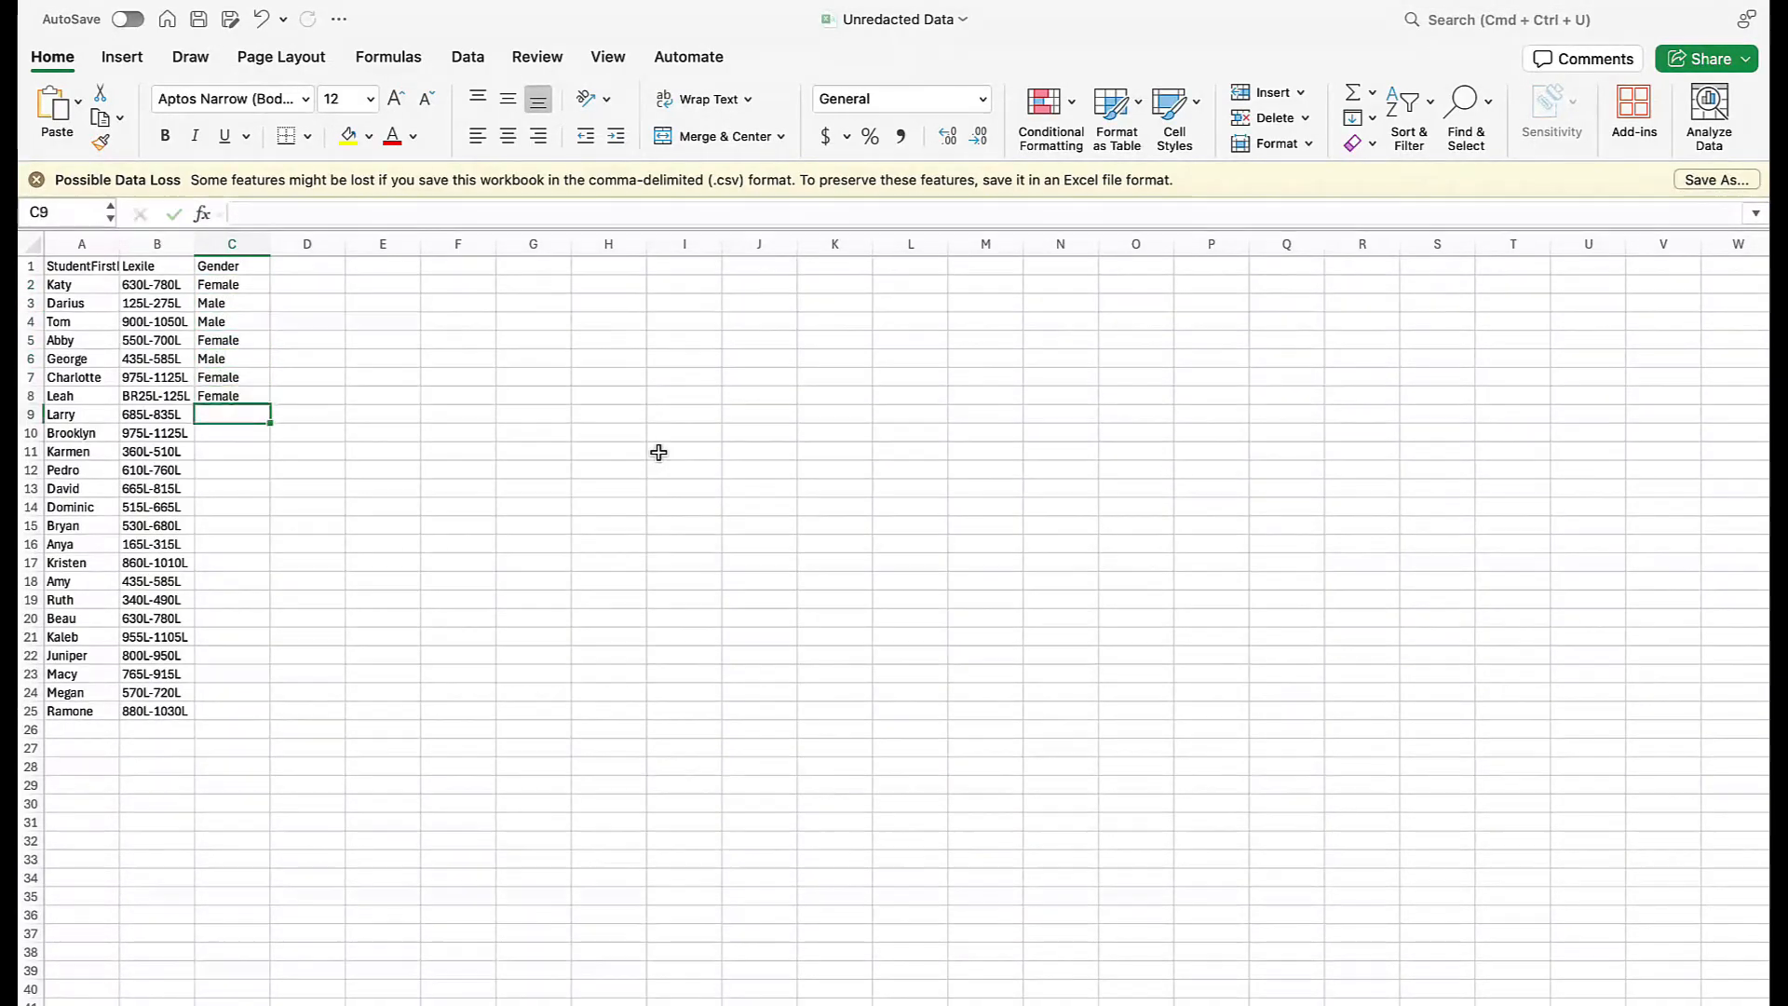
pyautogui.press('Return')
pyautogui.write('Female Female Female Male Male')
pyautogui.press('Return')
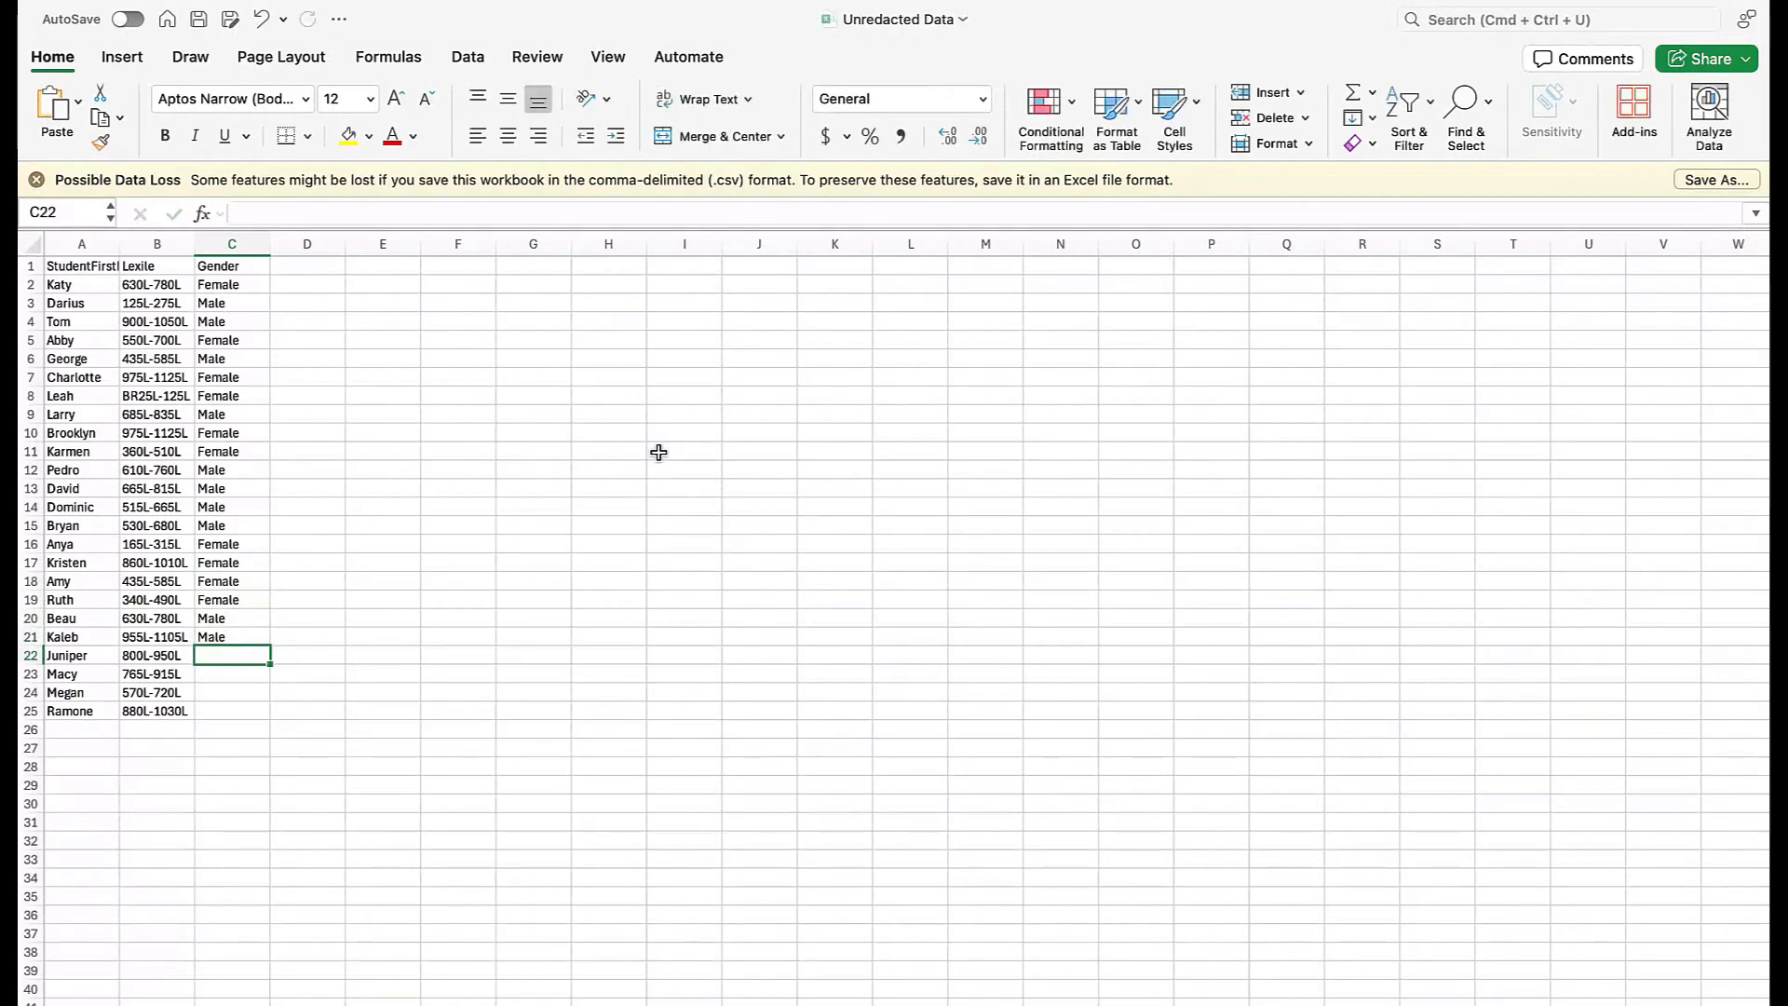
pyautogui.write('Female')
pyautogui.press('Return')
pyautogui.write('Female Female')
pyautogui.press('Up')
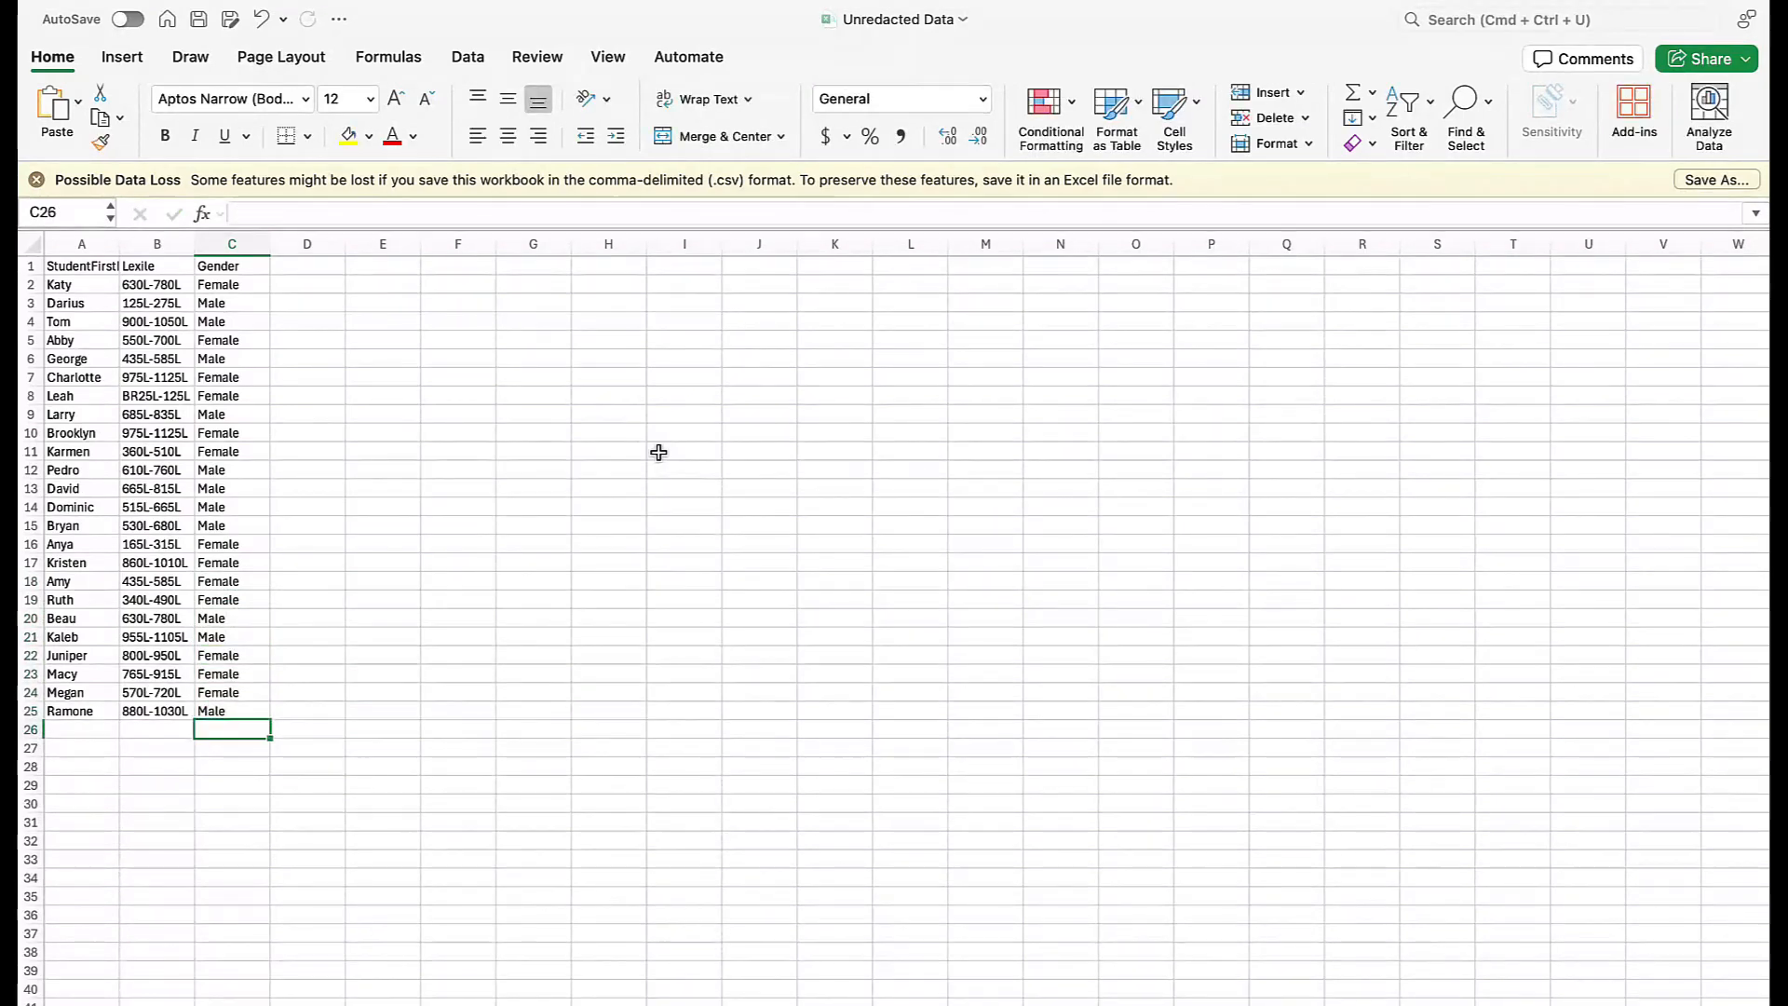
# Add the heading Additional Notes in D1 and widen column D to fit it
pyautogui.click(307, 265)
pyautogui.write('Additional Notes')
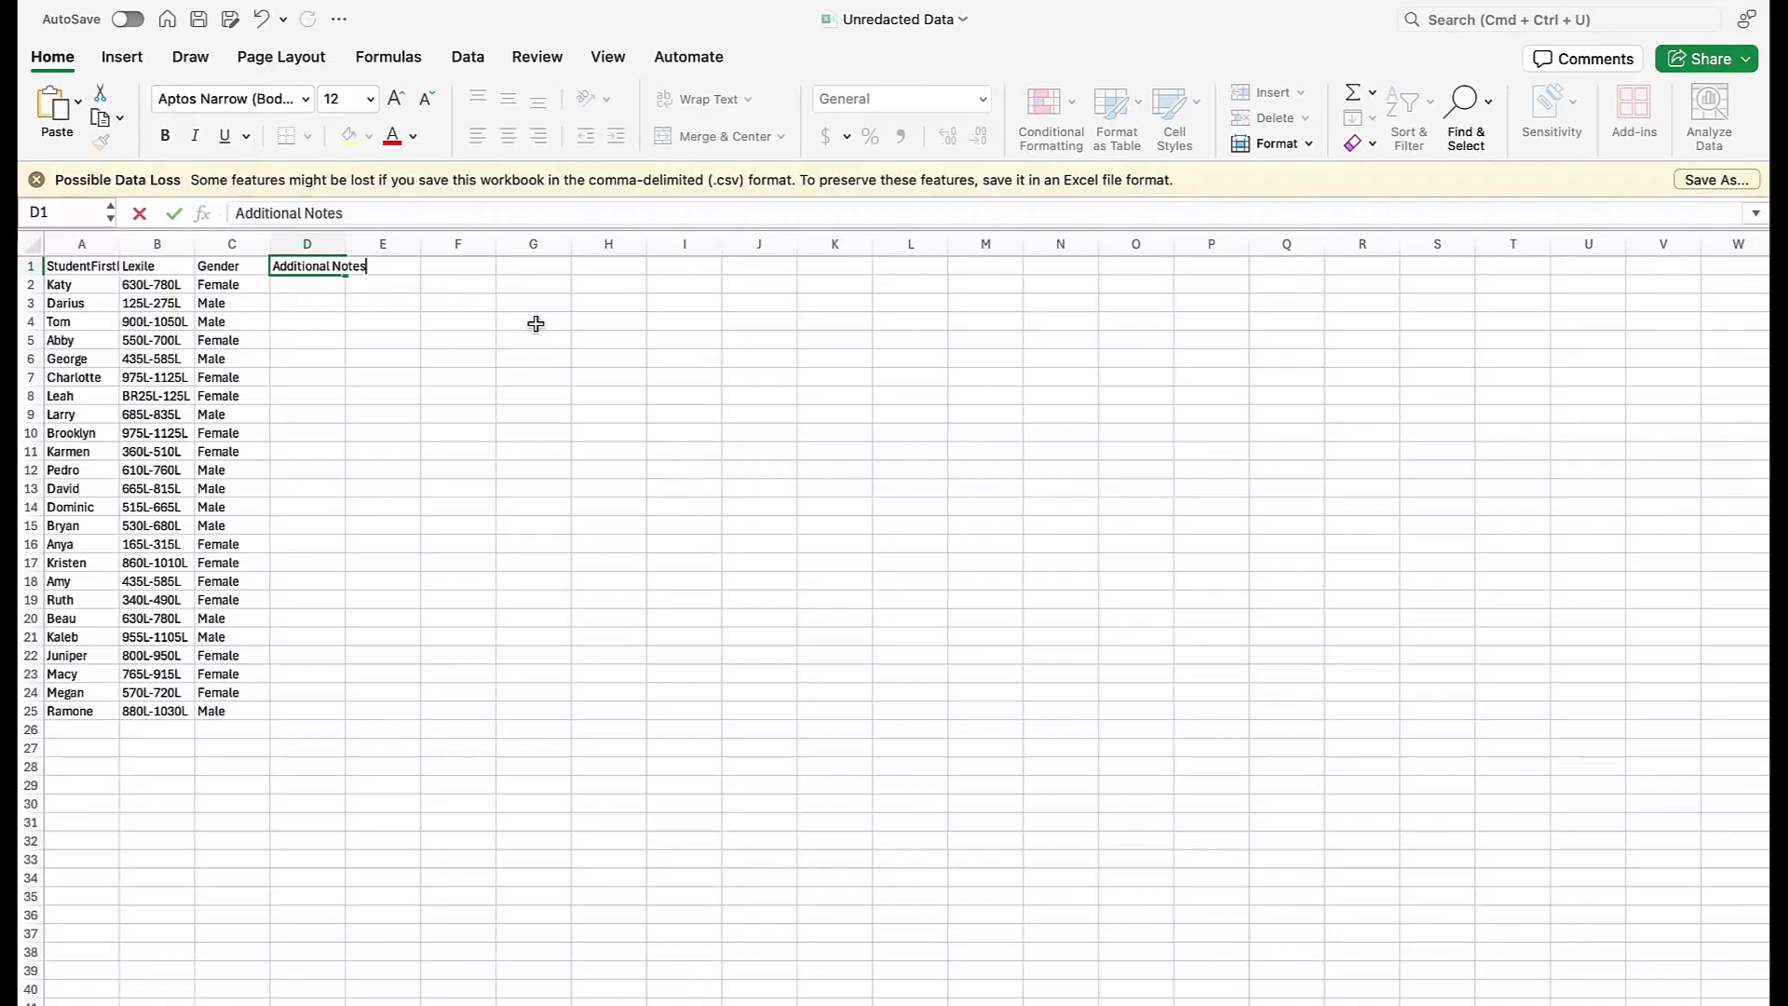
pyautogui.press('Return')
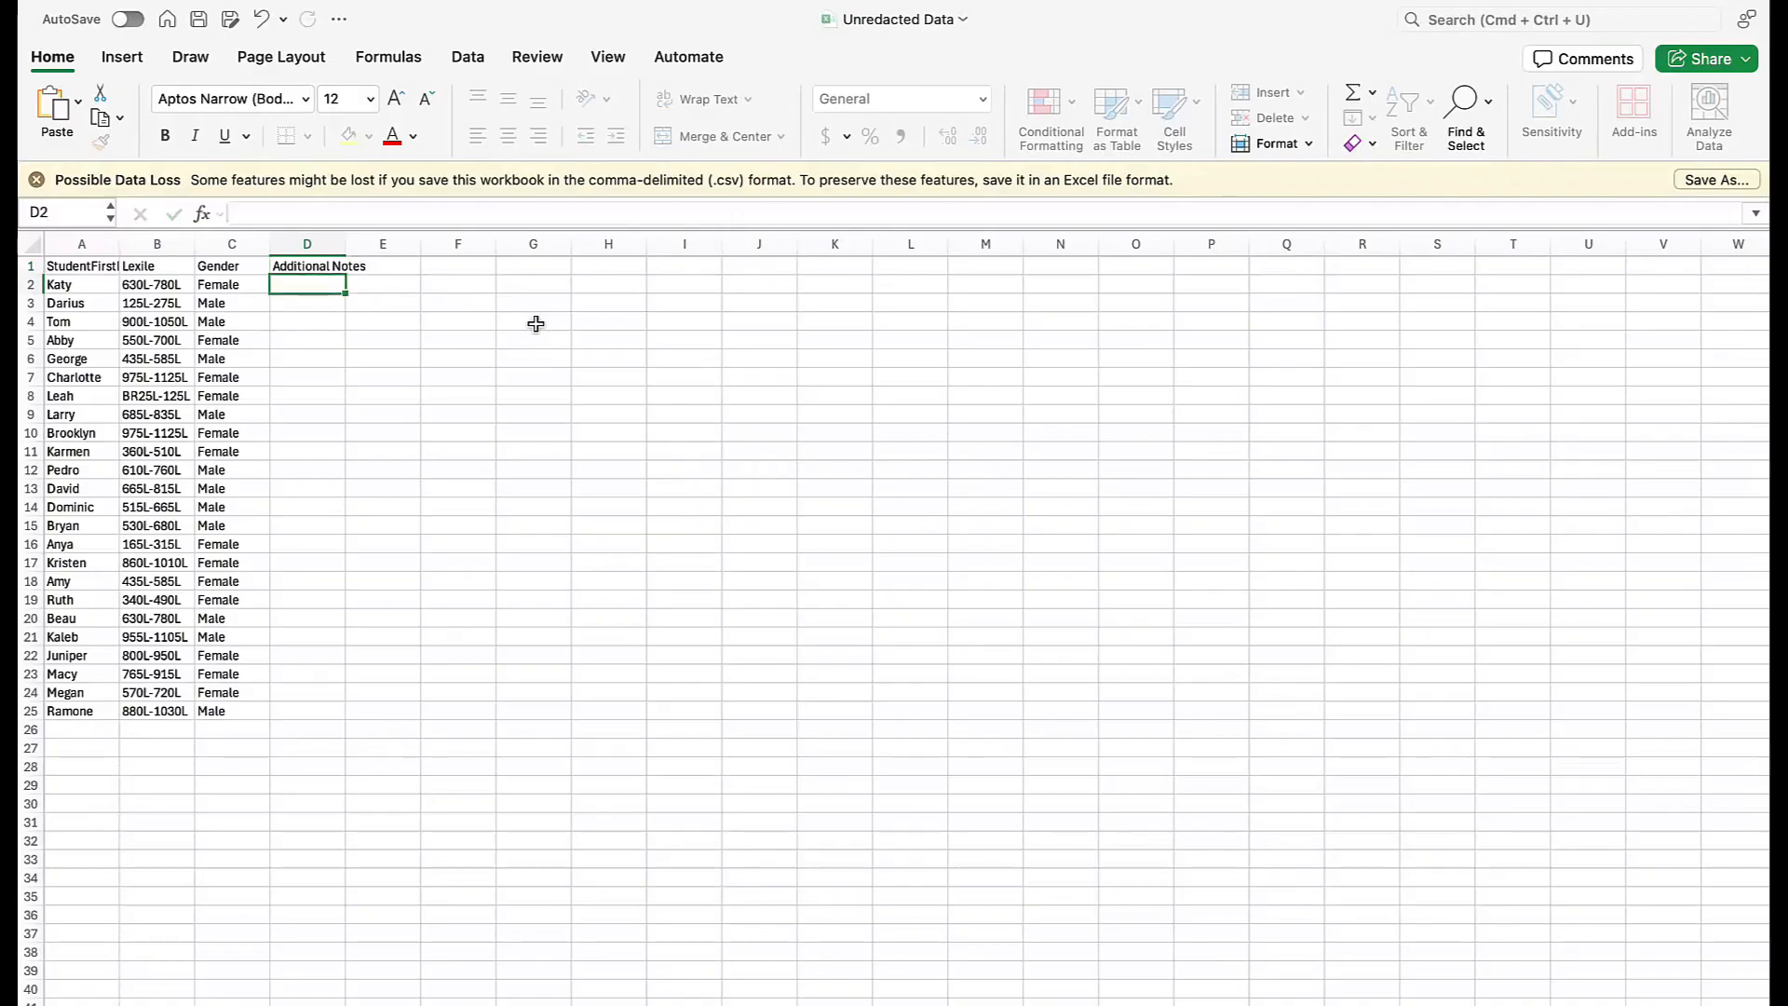
pyautogui.moveTo(346, 244); pyautogui.dragTo(385, 246)
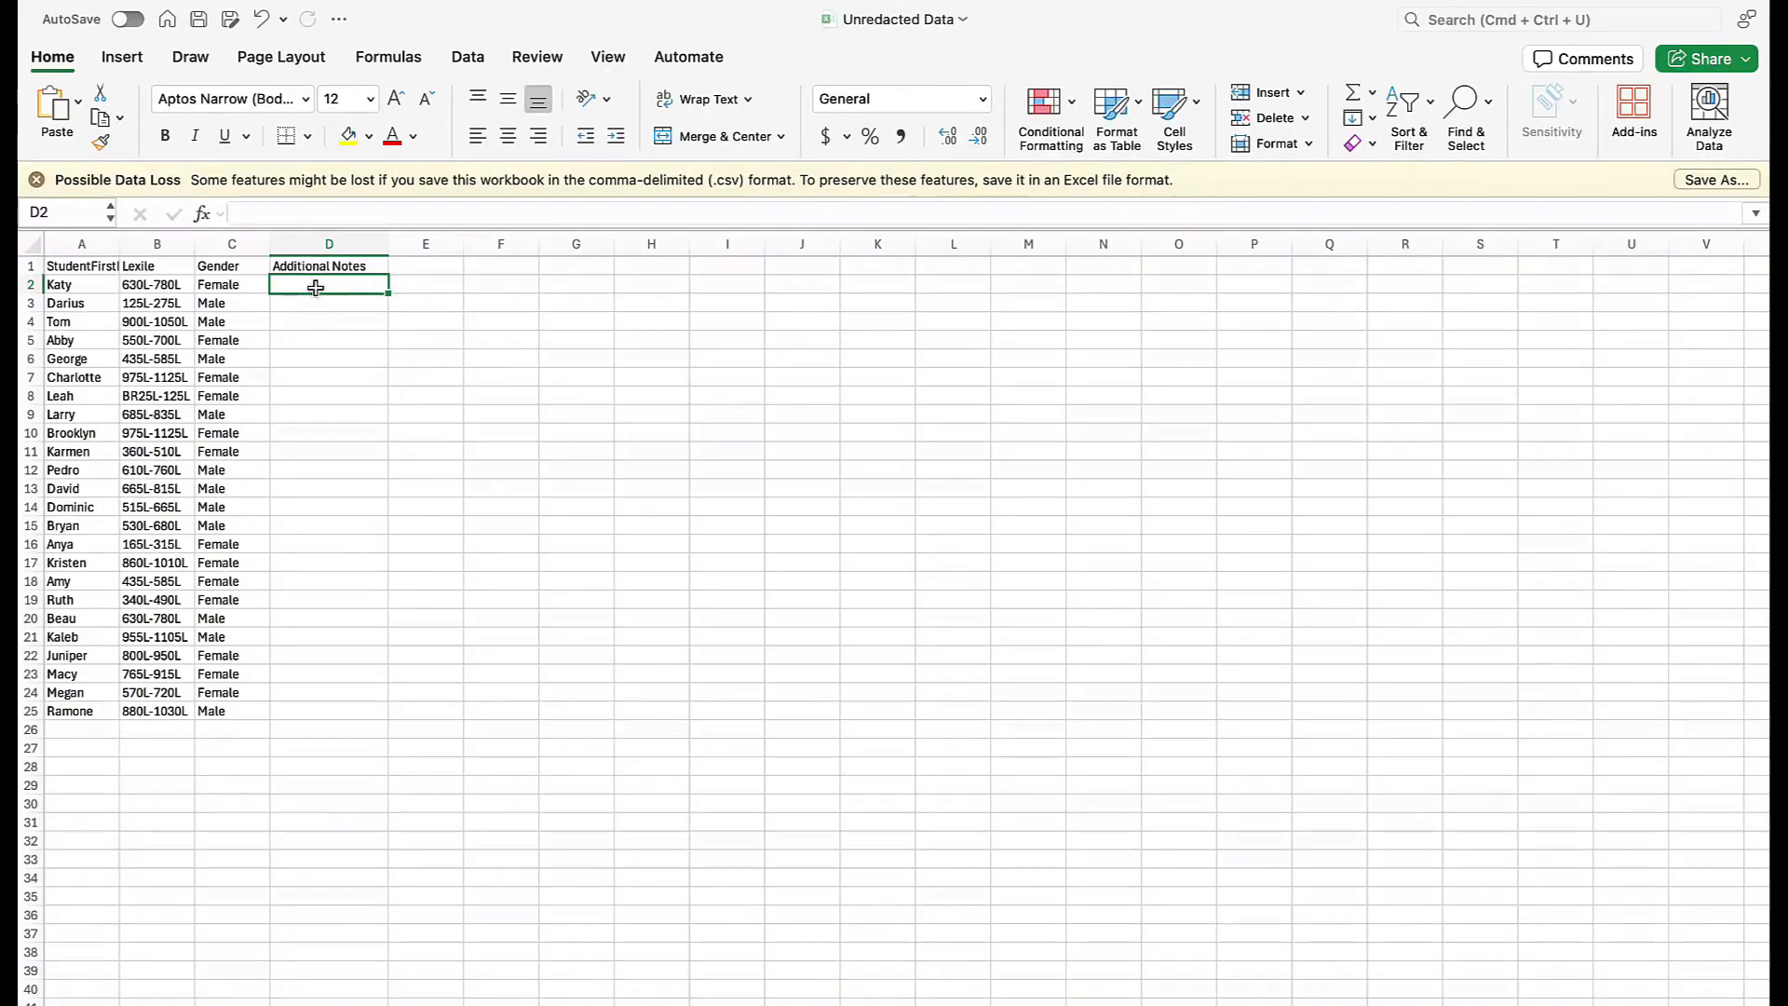
# Enter a note in D2 that this student should never be grouped with the student in row 8, and widen column D to fit
pyautogui.write('Katy should')
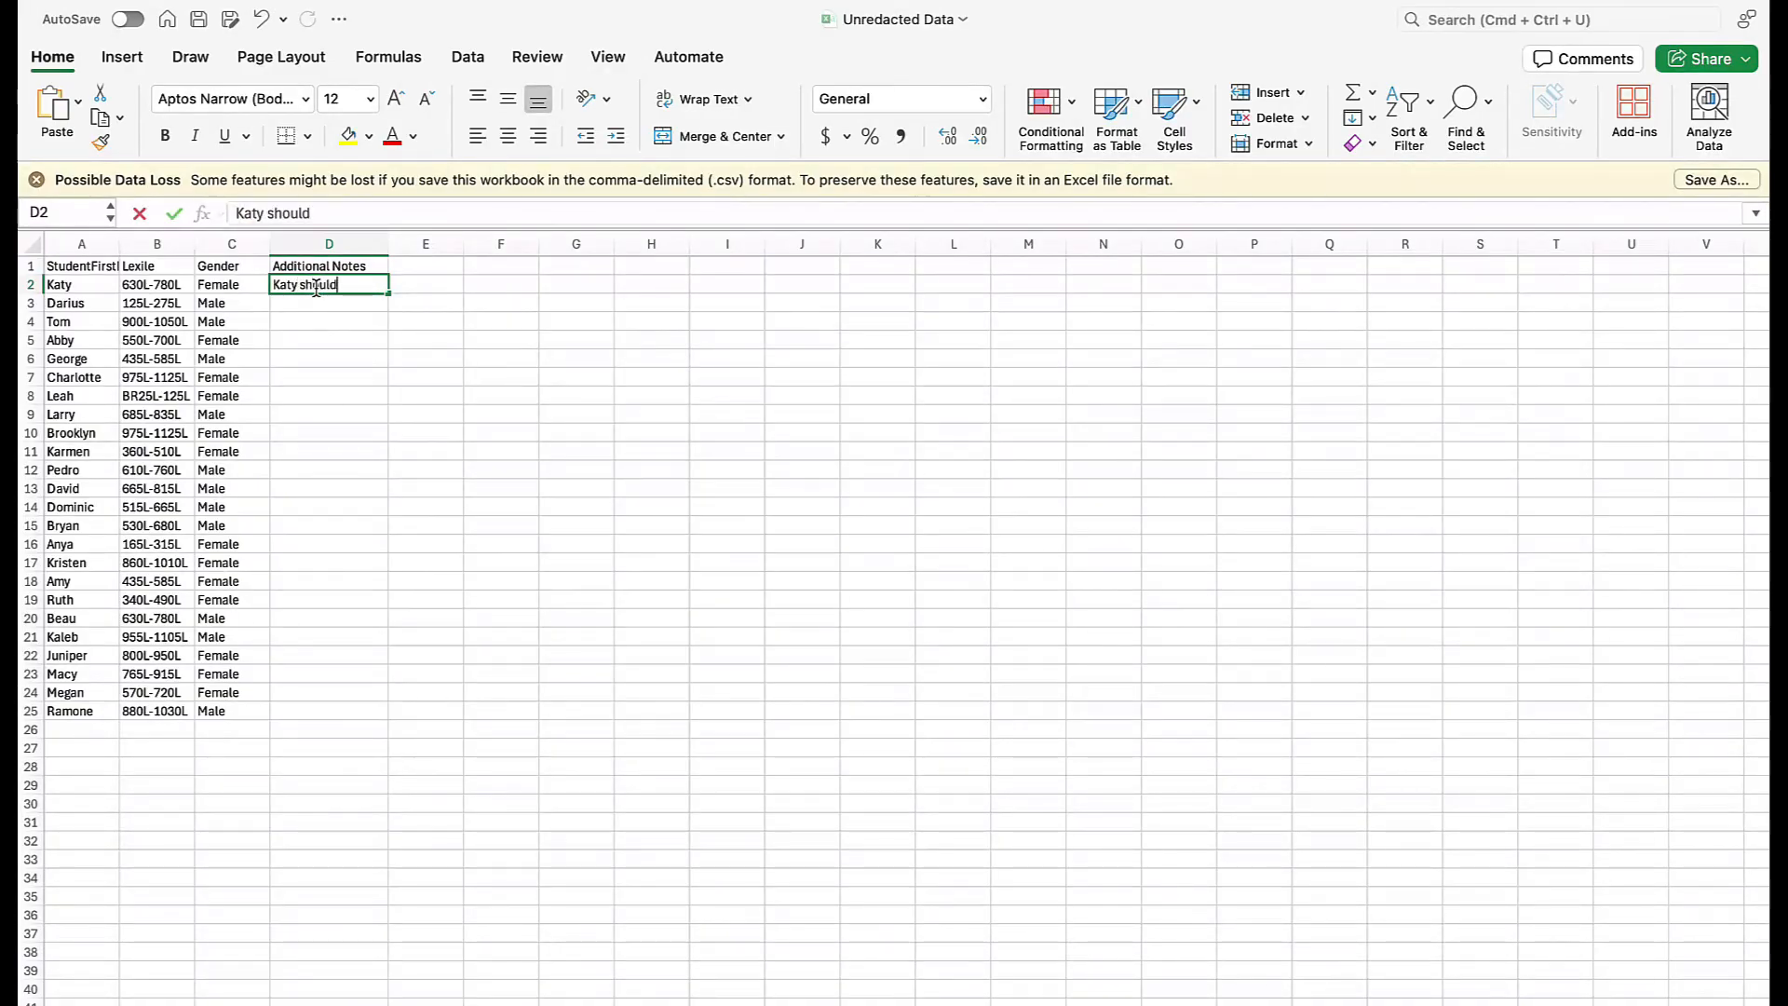
pyautogui.write(' never be grouped')
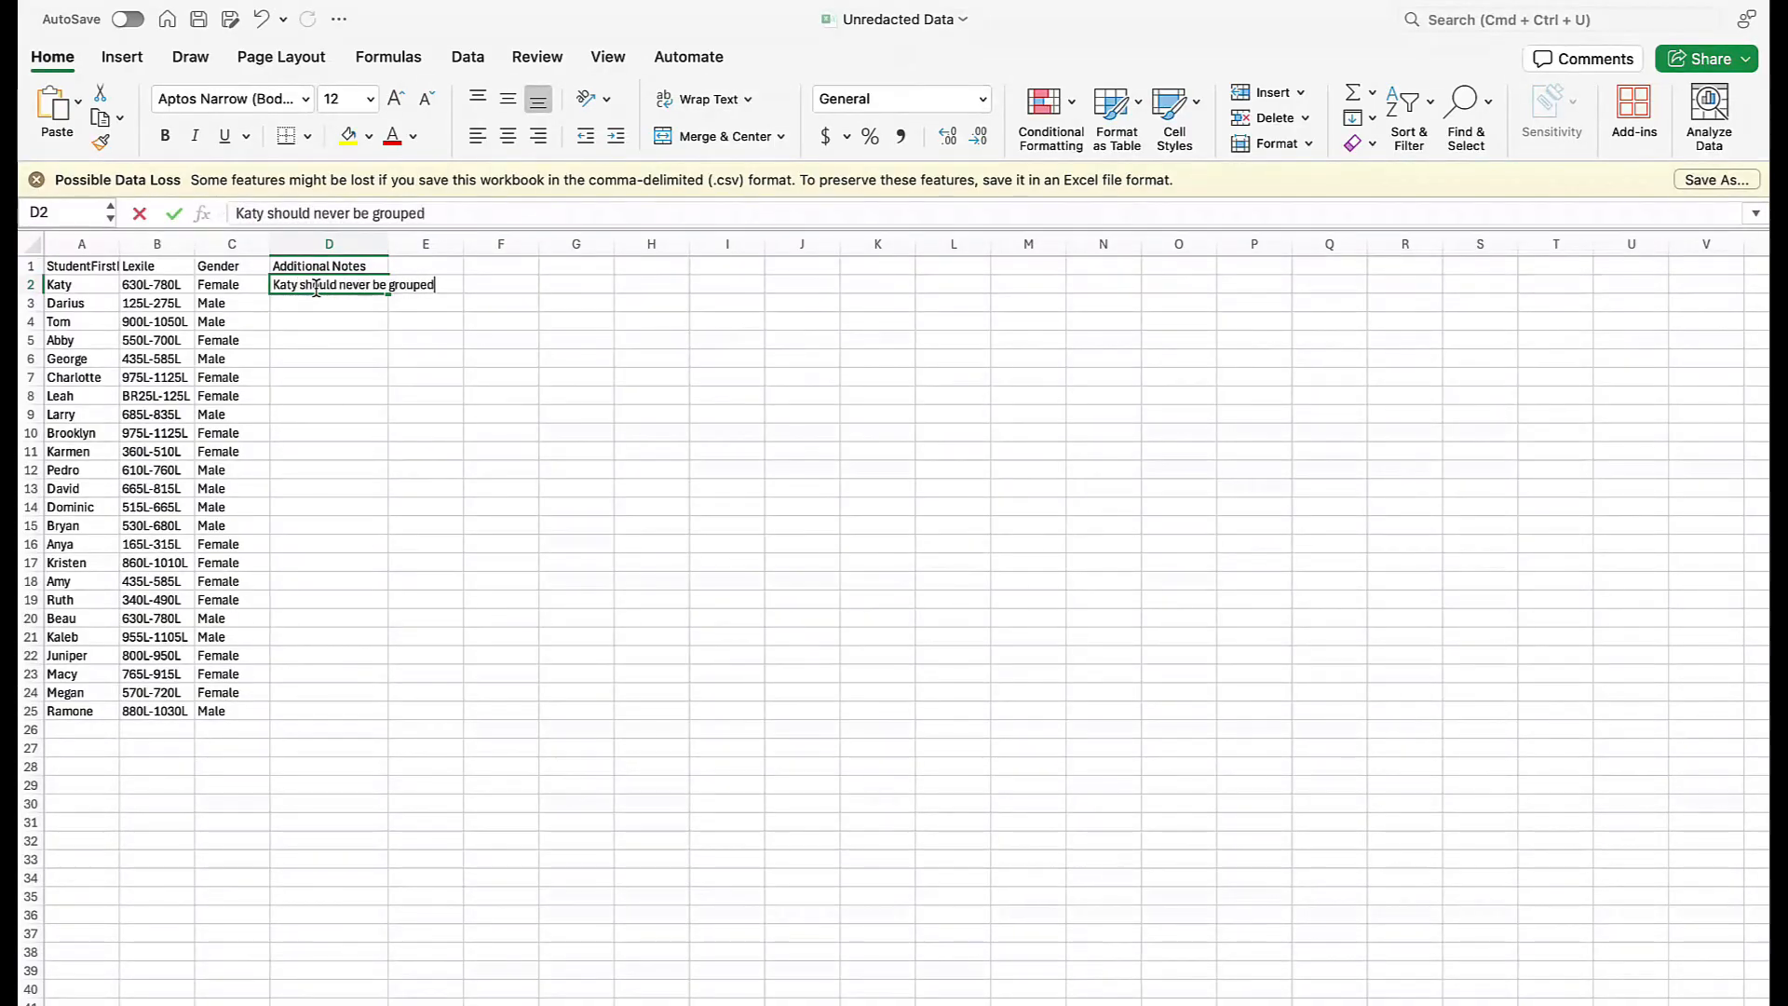
pyautogui.write(' with Leah.')
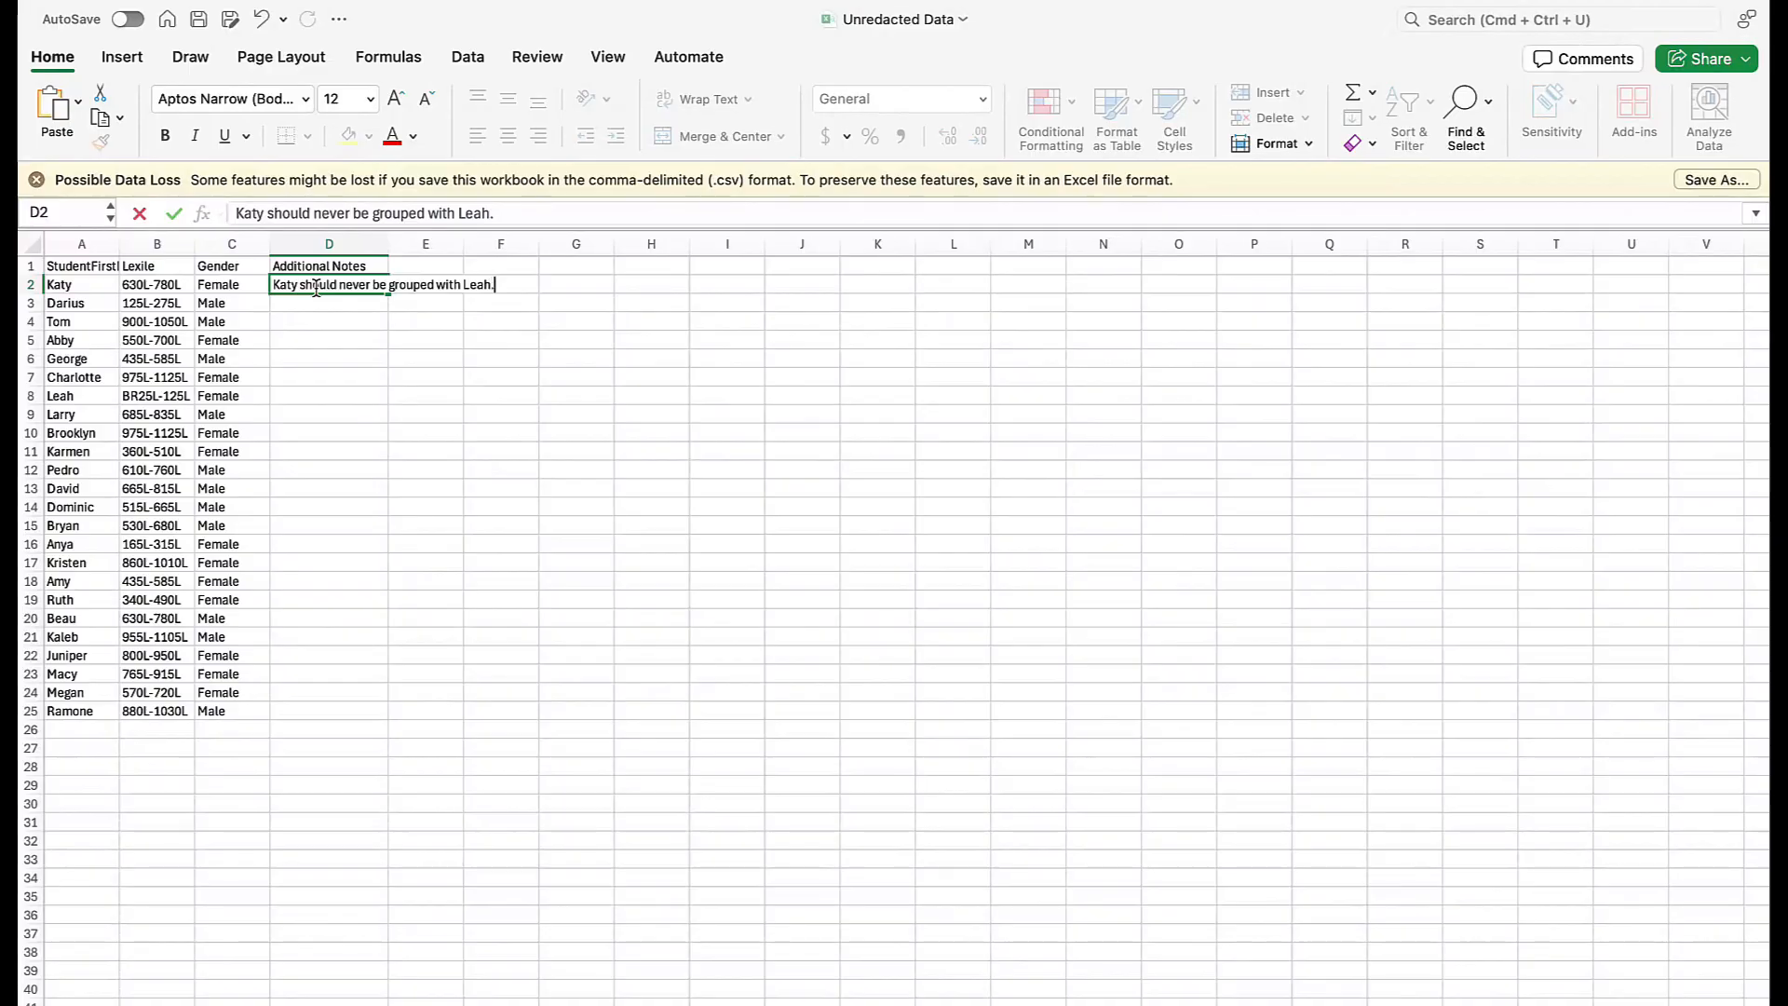
pyautogui.press('Return')
pyautogui.moveTo(389, 244); pyautogui.dragTo(515, 244)
# Enter the matching note in D8 that this student should never be grouped with the student in row 2
pyautogui.click(332, 396)
pyautogui.write('L')
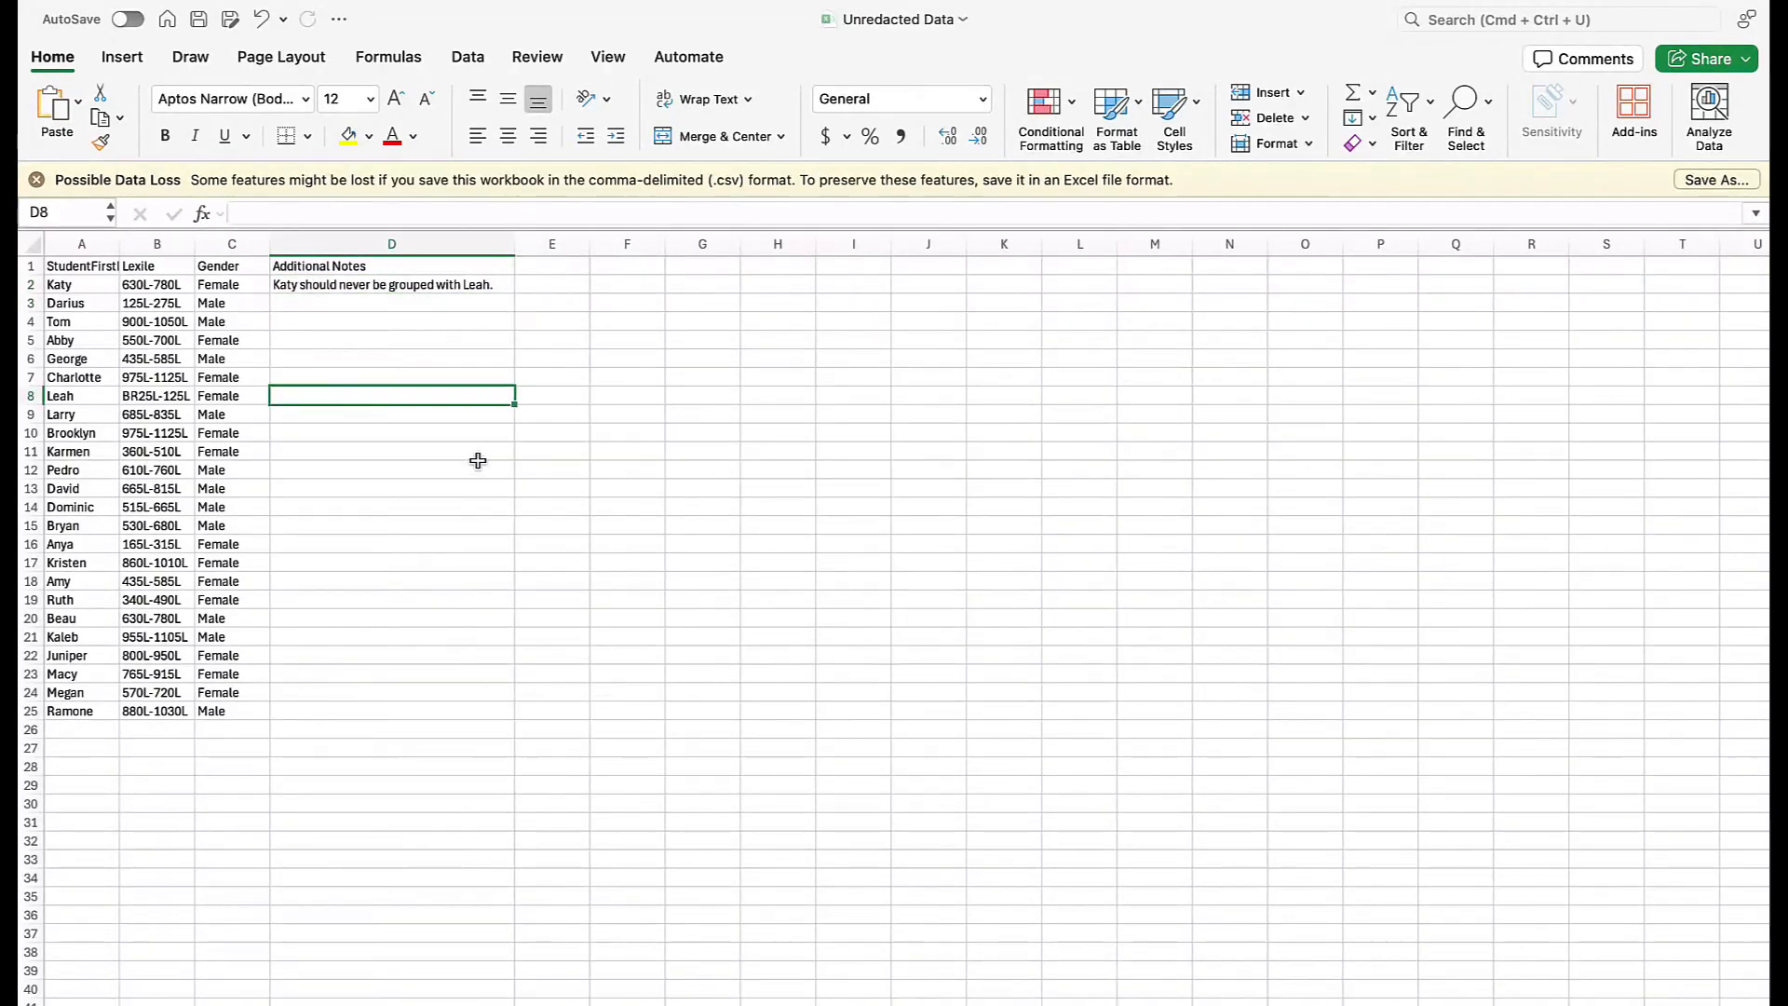
pyautogui.write('eah should never be groupe')
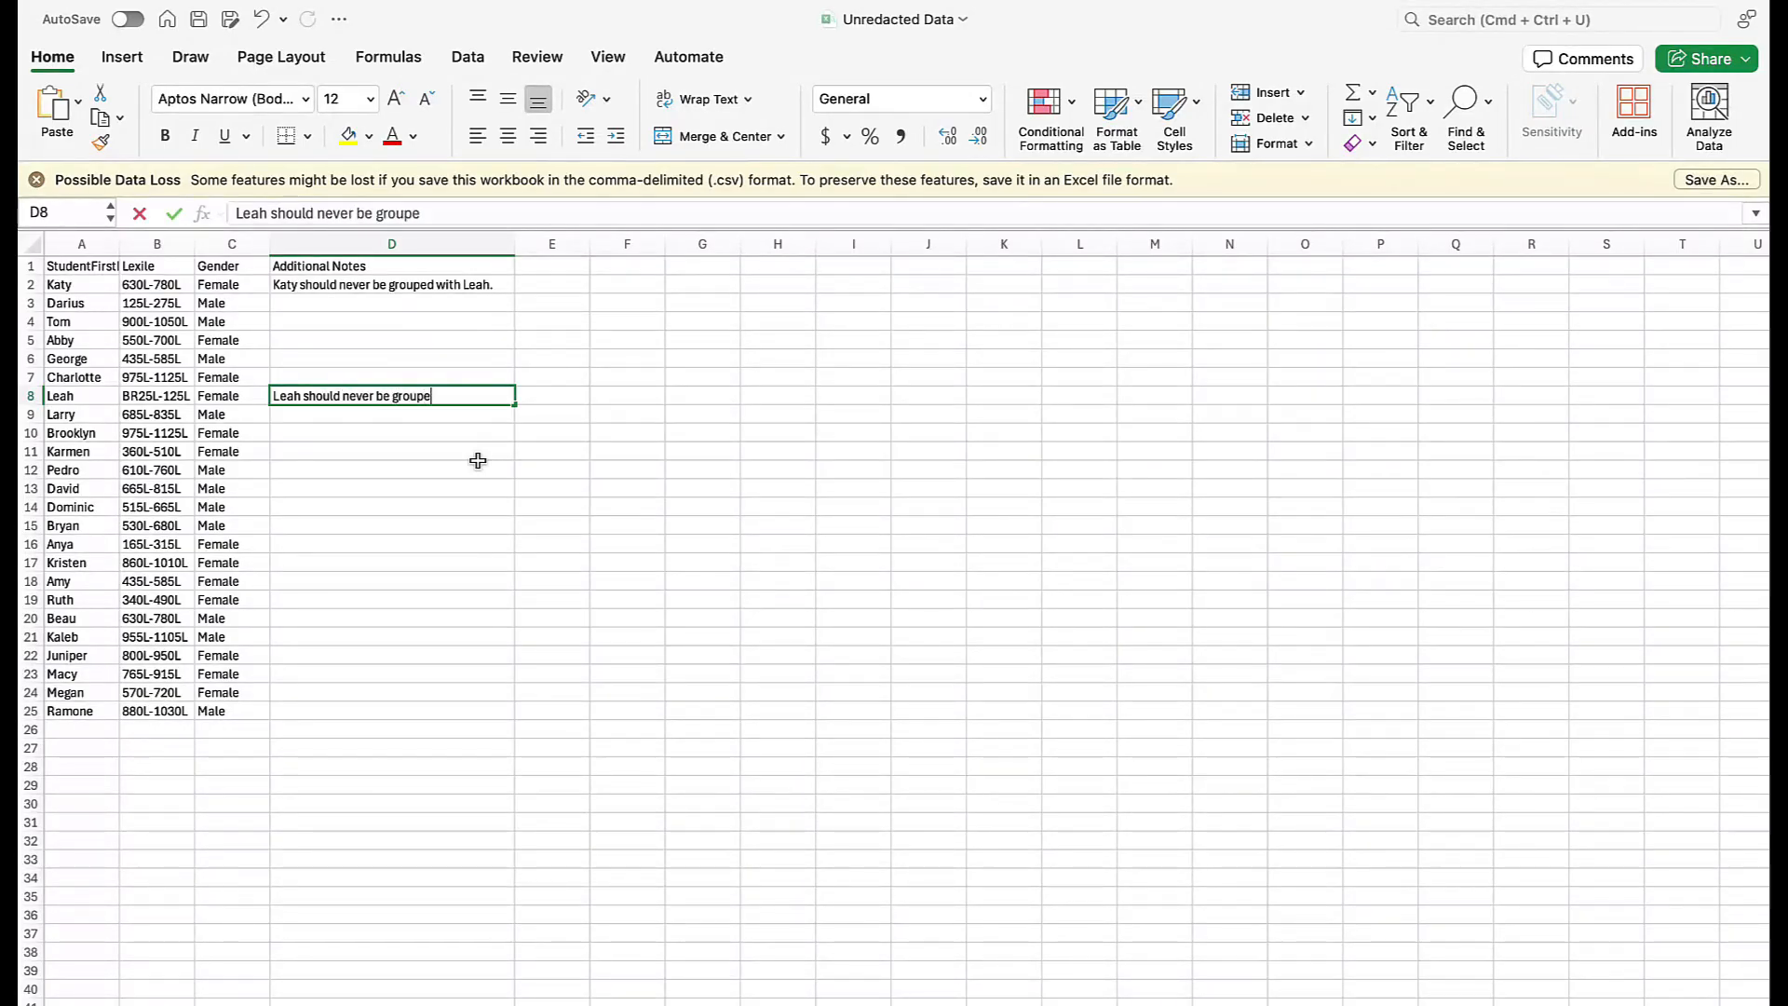
pyautogui.write('d with Katy.')
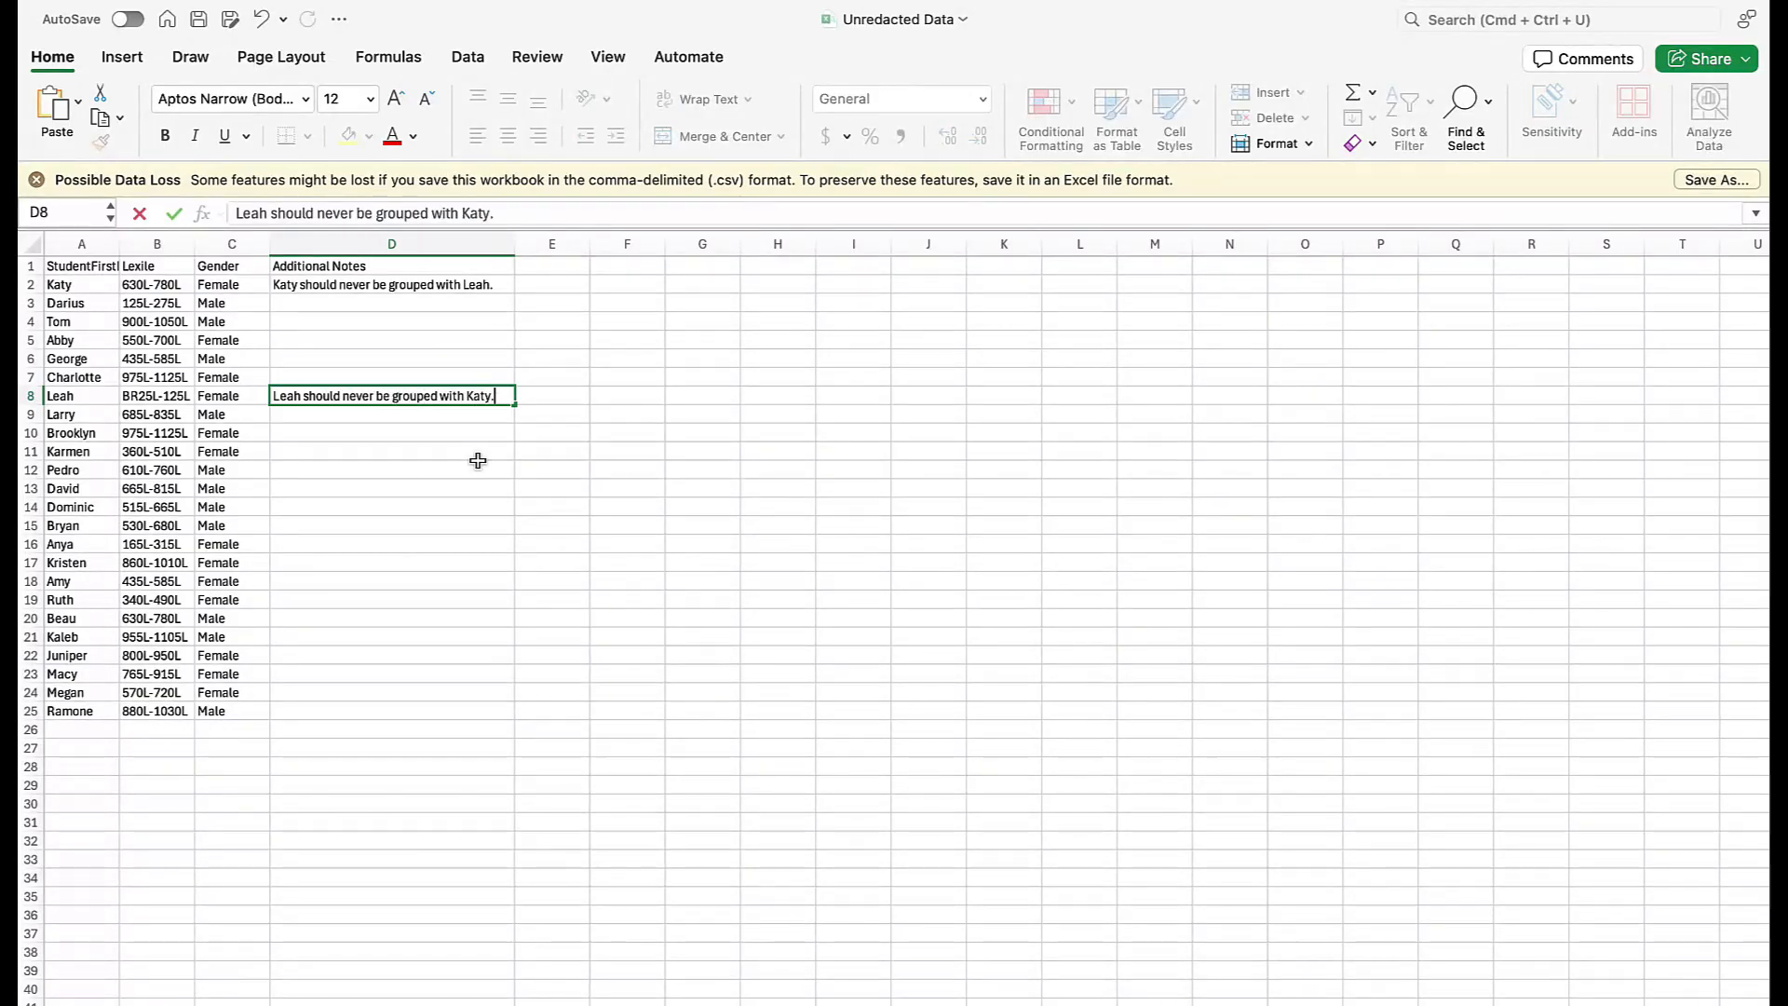
pyautogui.click(610, 517)
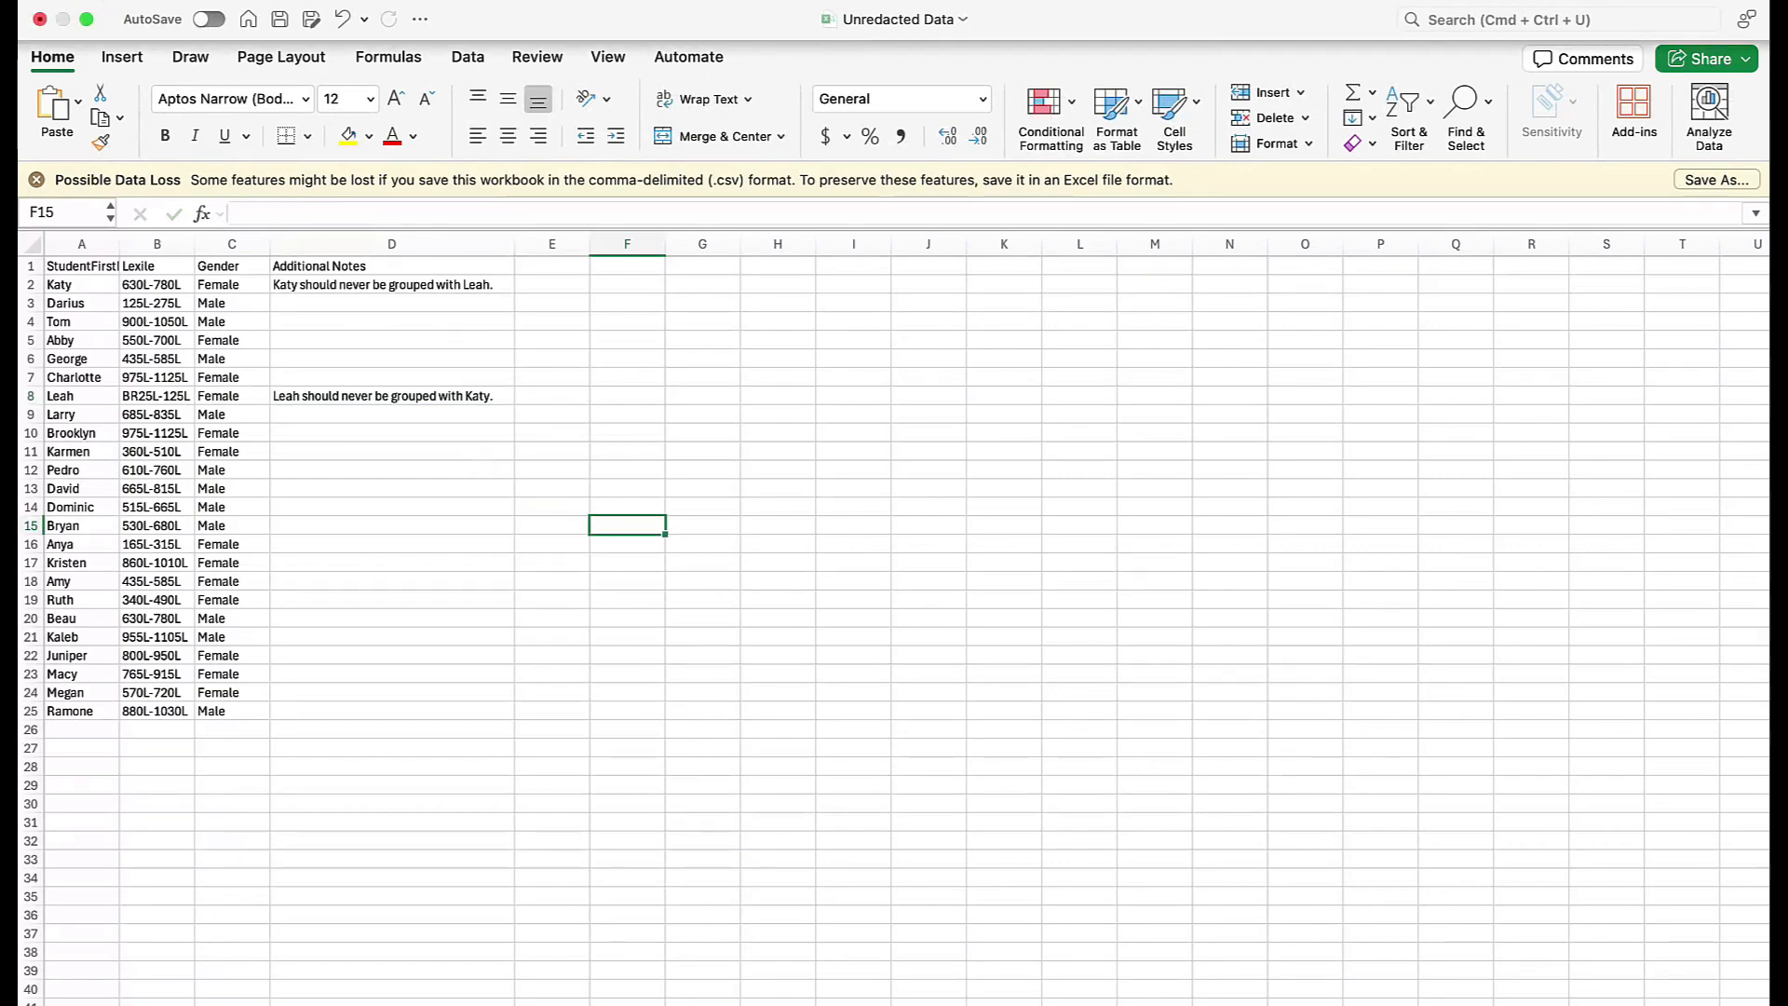
# Save a copy of the workbook to the Desktop as a PDF named Redacted Sample Data
pyautogui.click(149, 1)
pyautogui.click(221, 185)
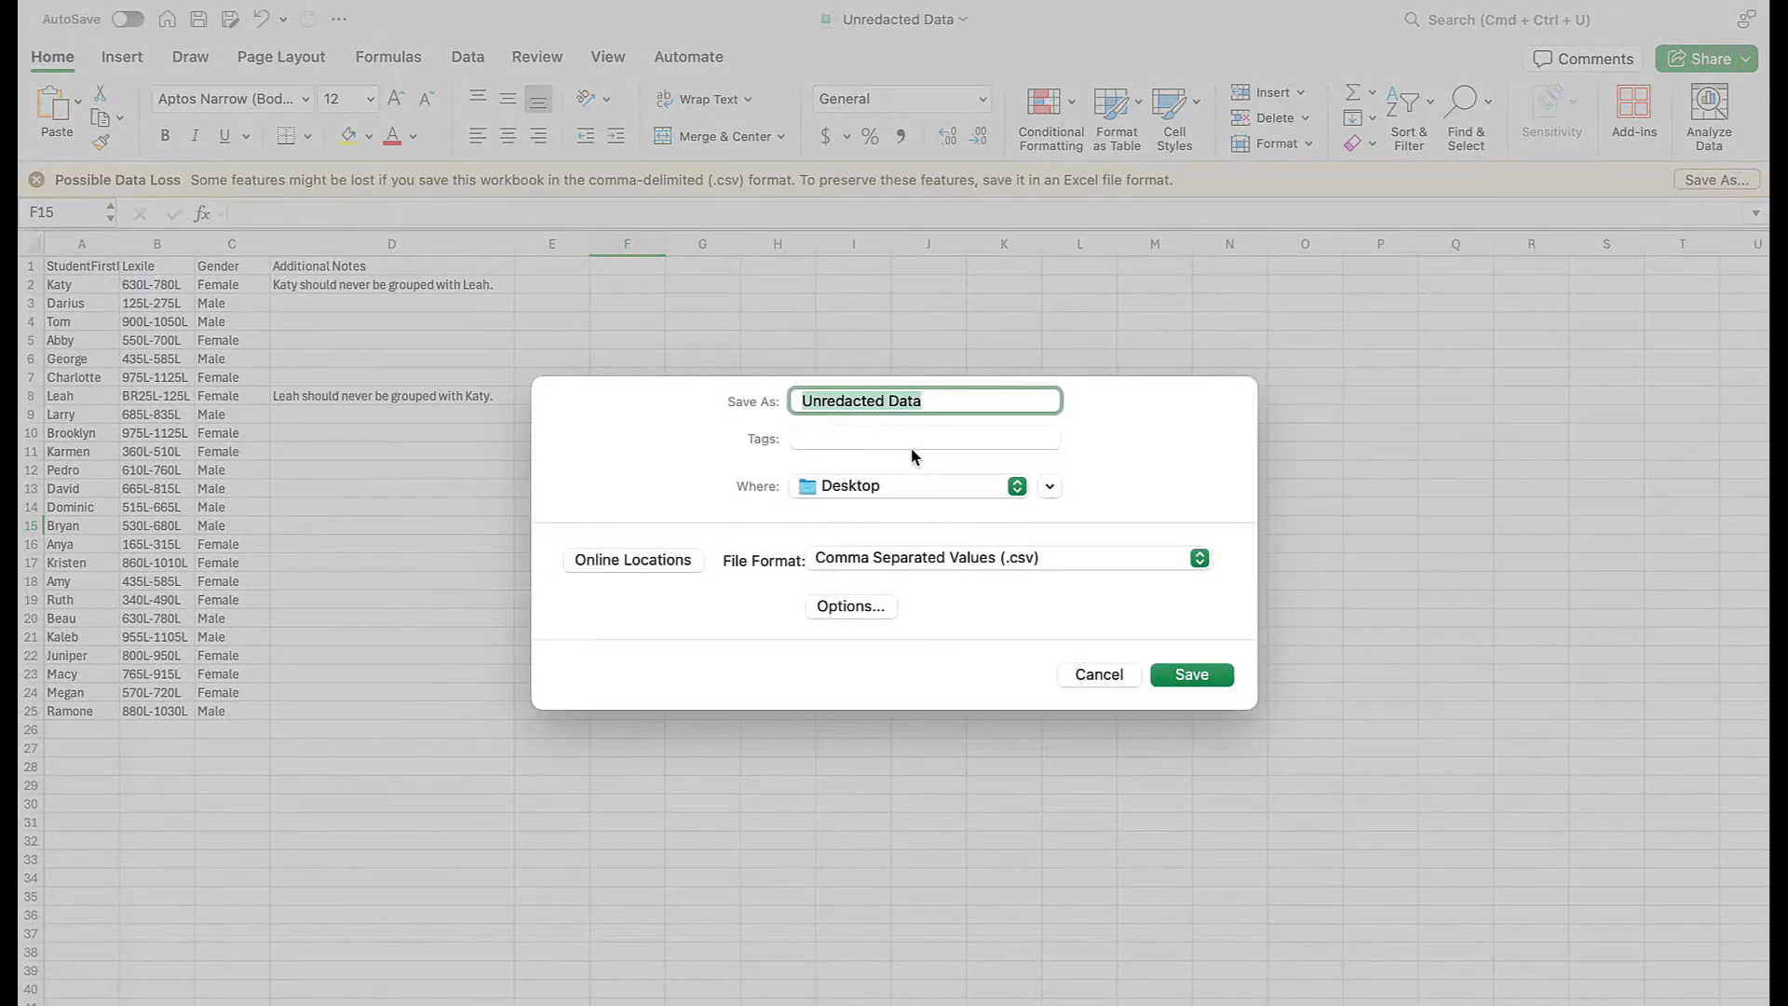
pyautogui.write('Redacted D')
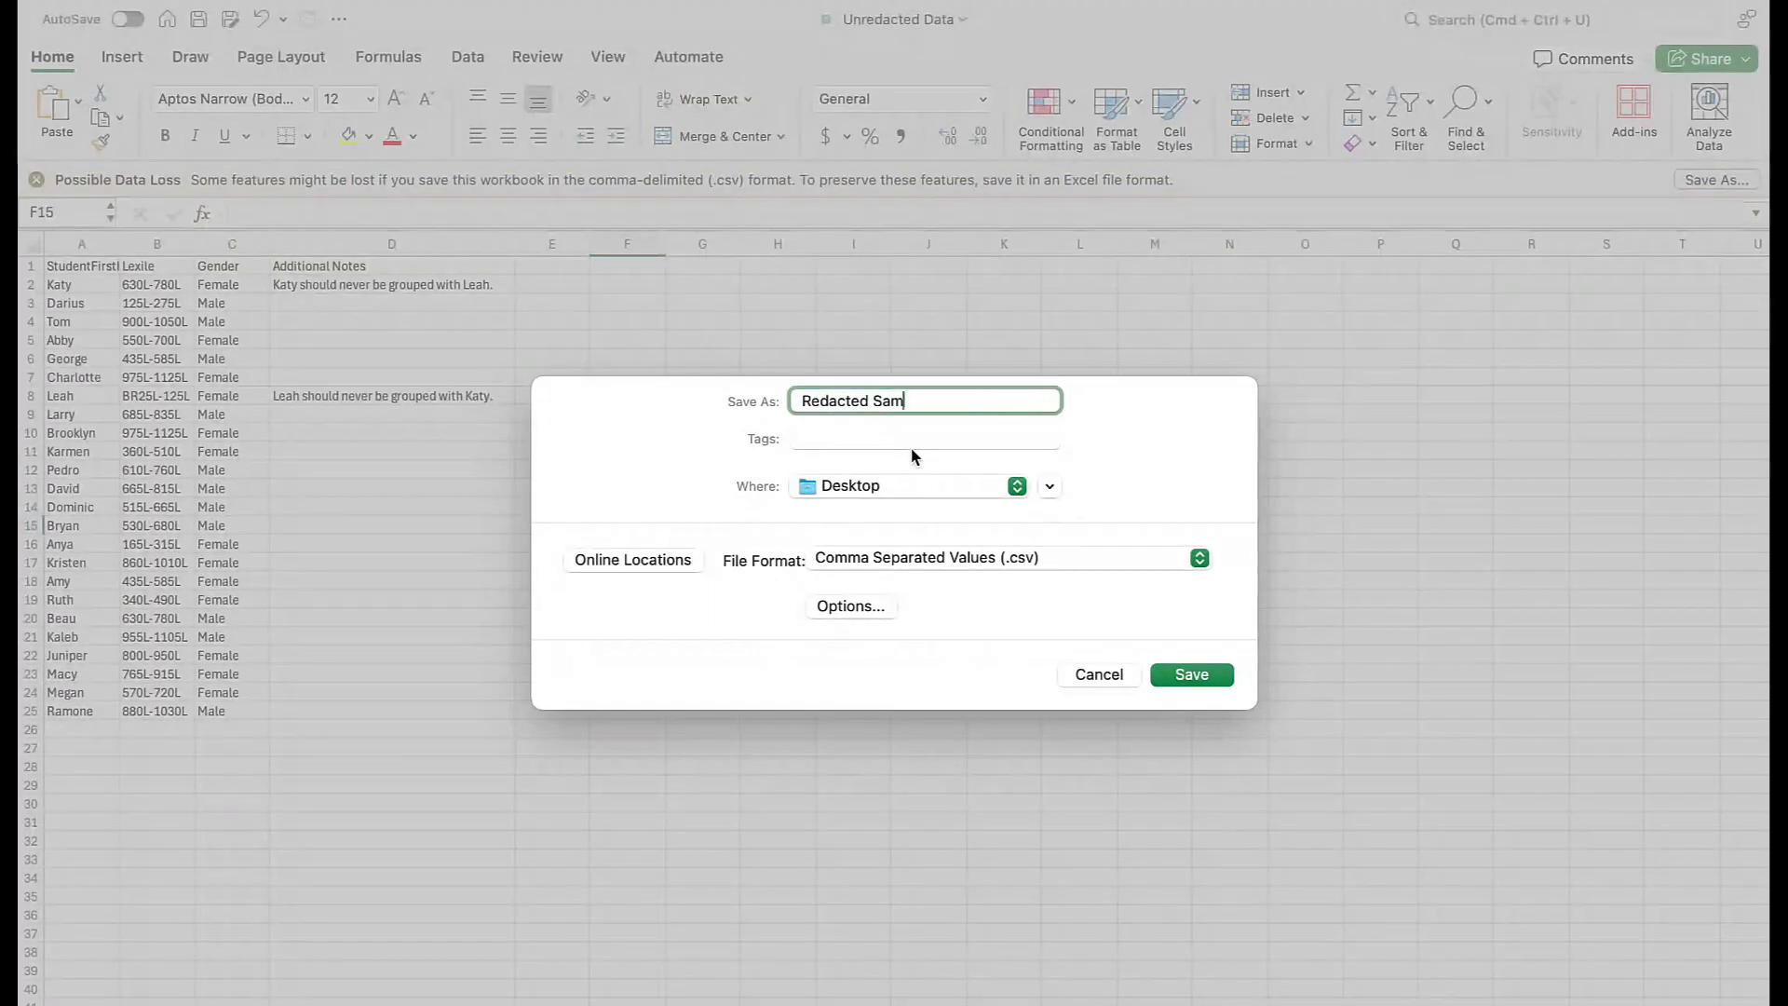
pyautogui.write('ple Data')
pyautogui.click(1093, 562)
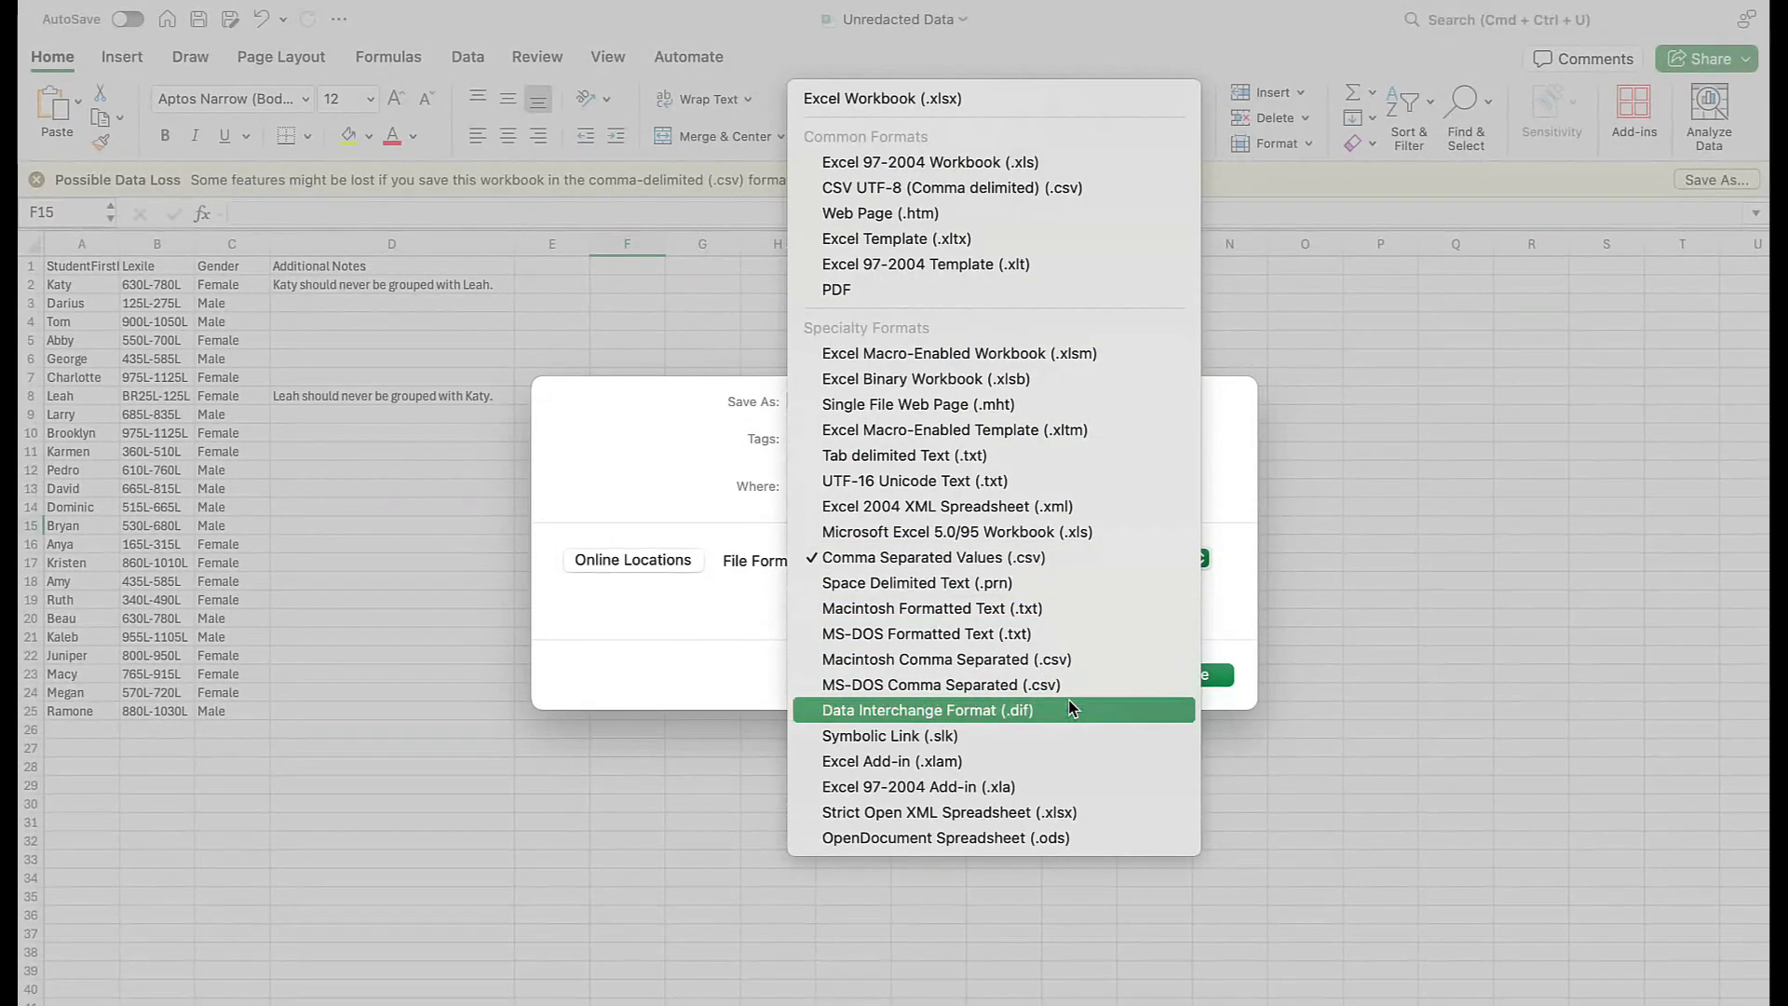
pyautogui.click(939, 290)
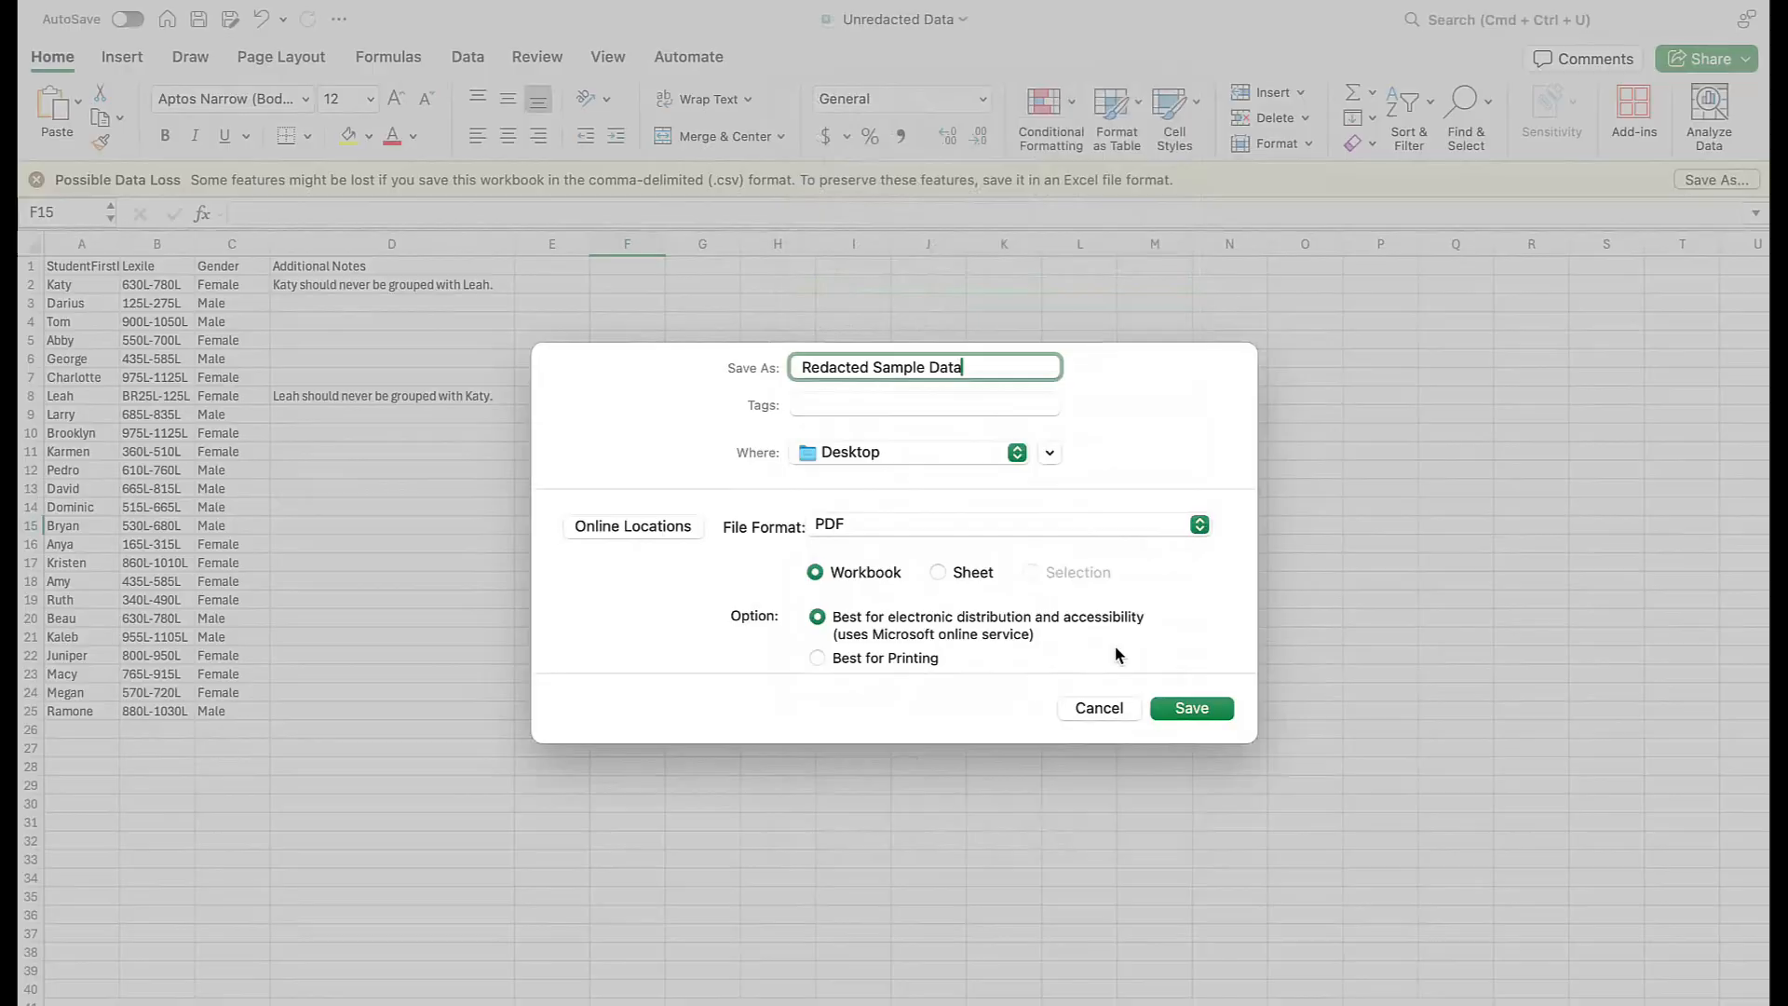
pyautogui.click(1197, 709)
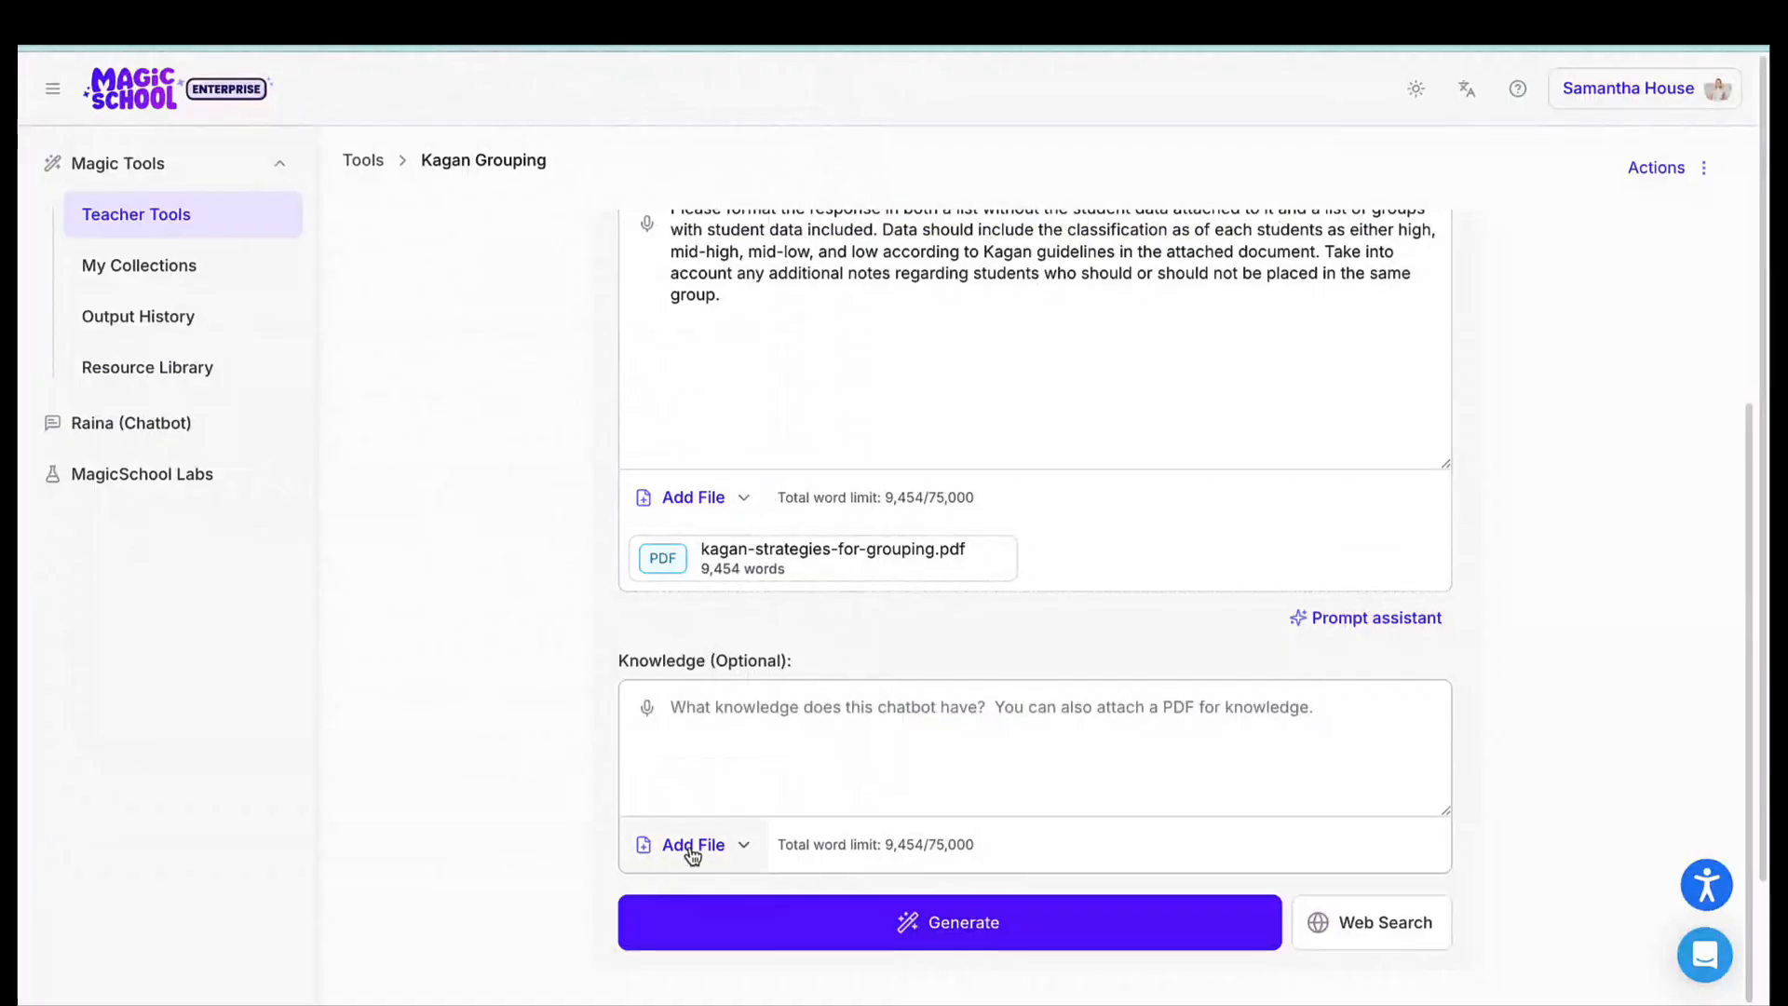
# Attach Redacted Sample Data.pdf from the Desktop as the Kagan Grouping tool's knowledge and generate the response
pyautogui.click(692, 847)
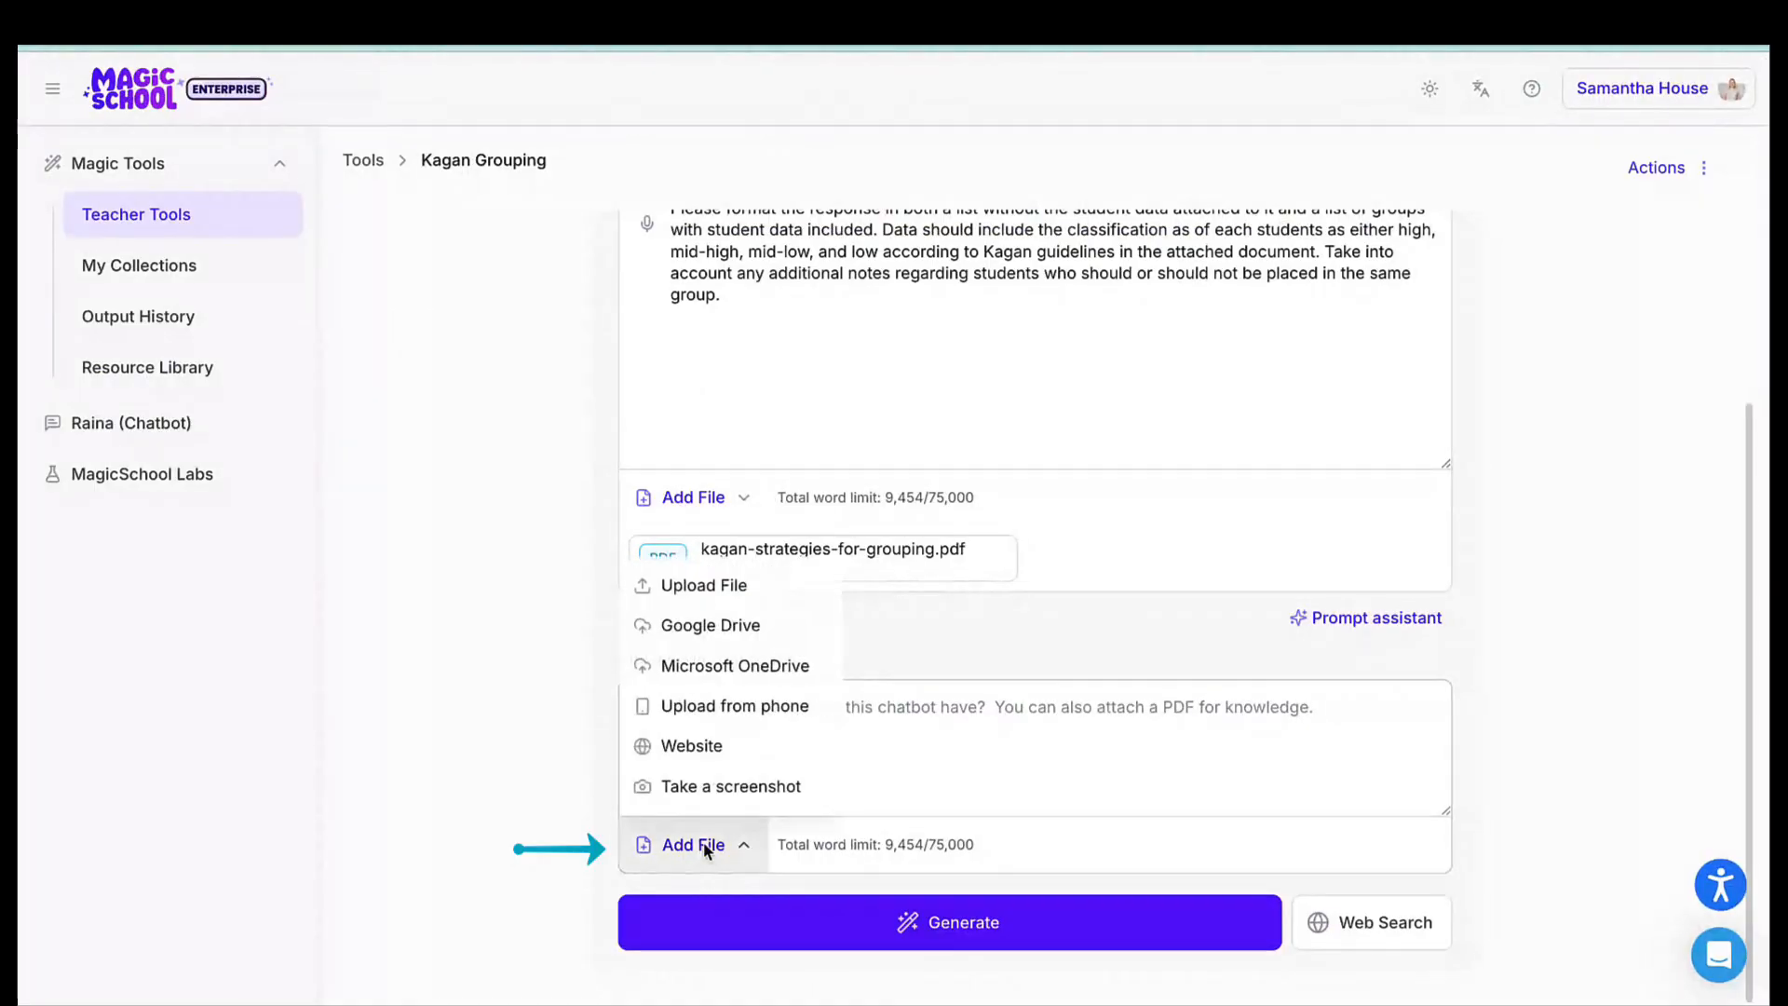
pyautogui.click(697, 587)
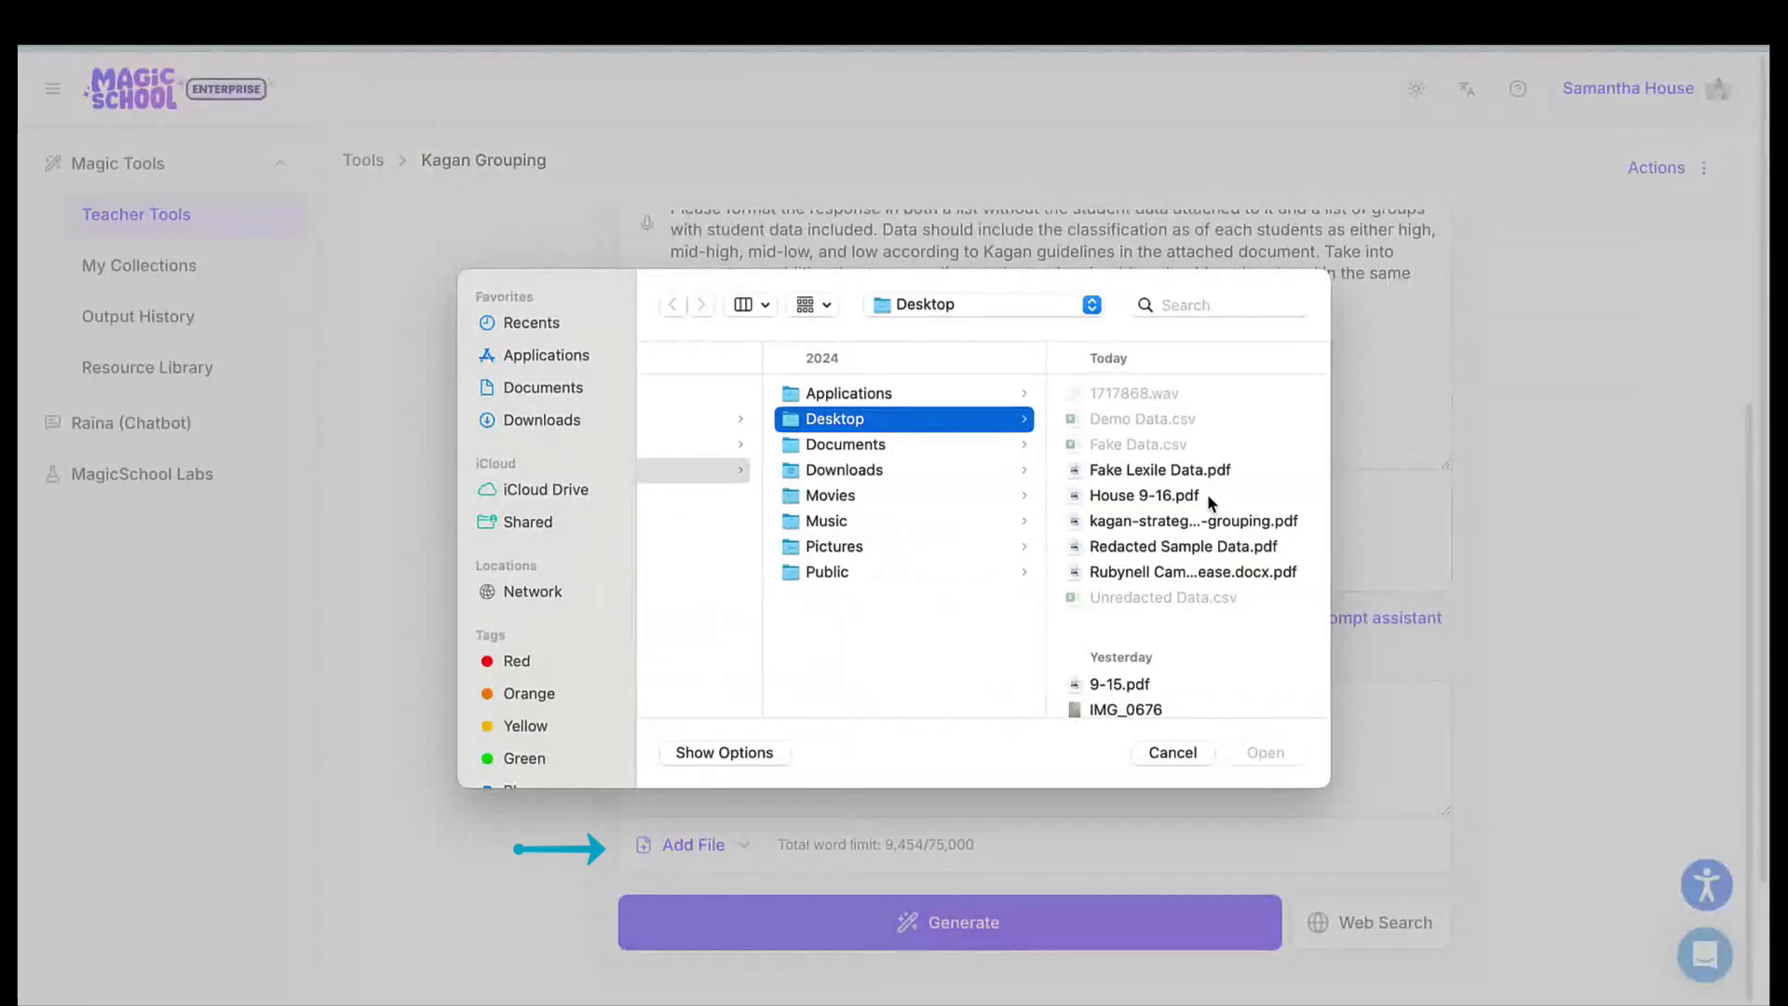
pyautogui.click(1199, 547)
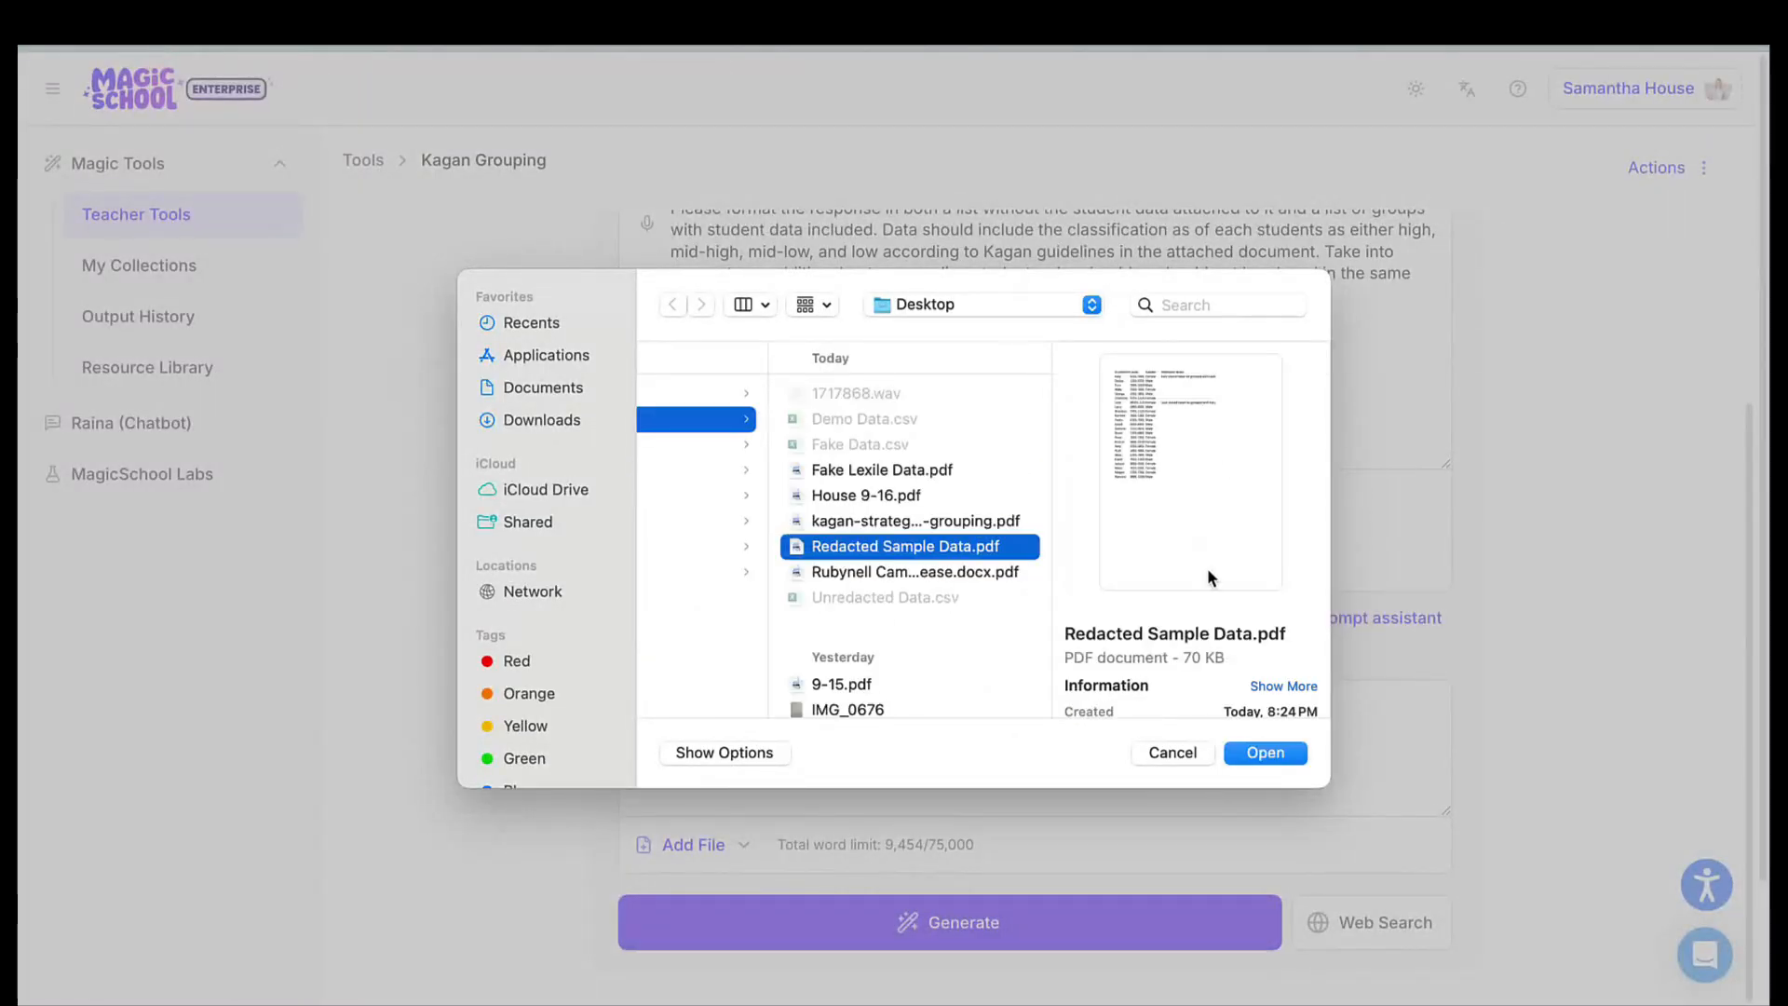
pyautogui.click(1264, 750)
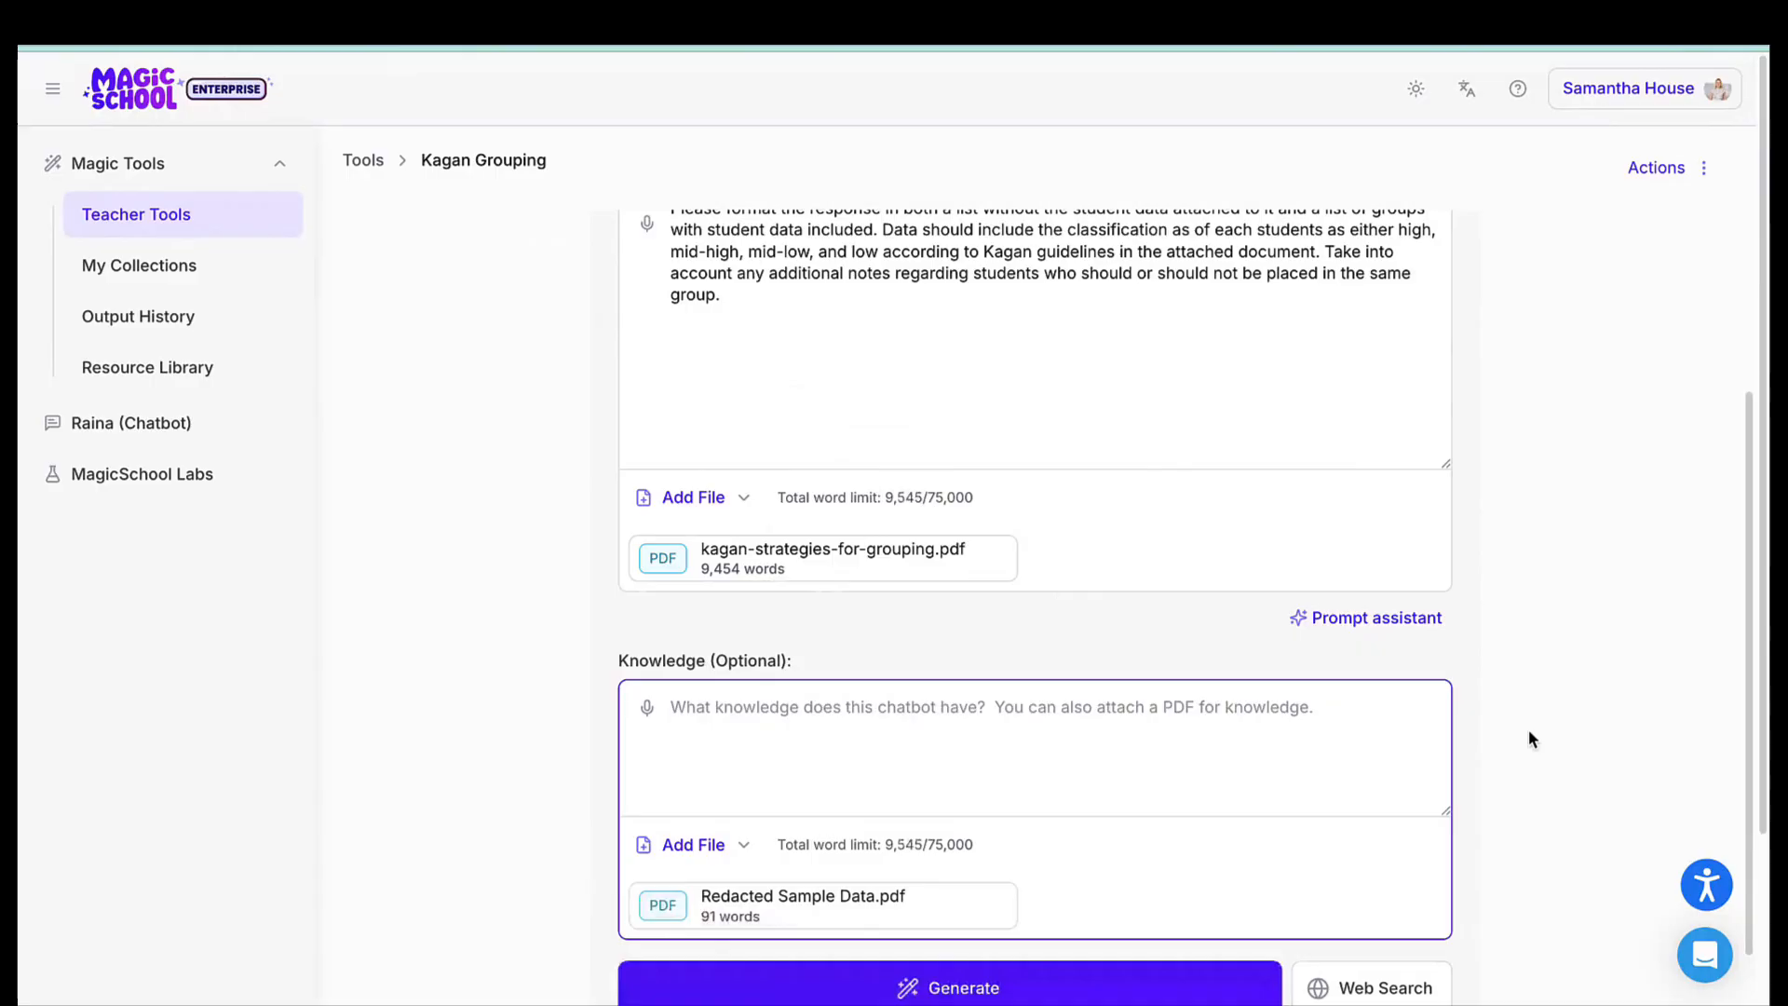
pyautogui.scroll(-1, 1528, 738)
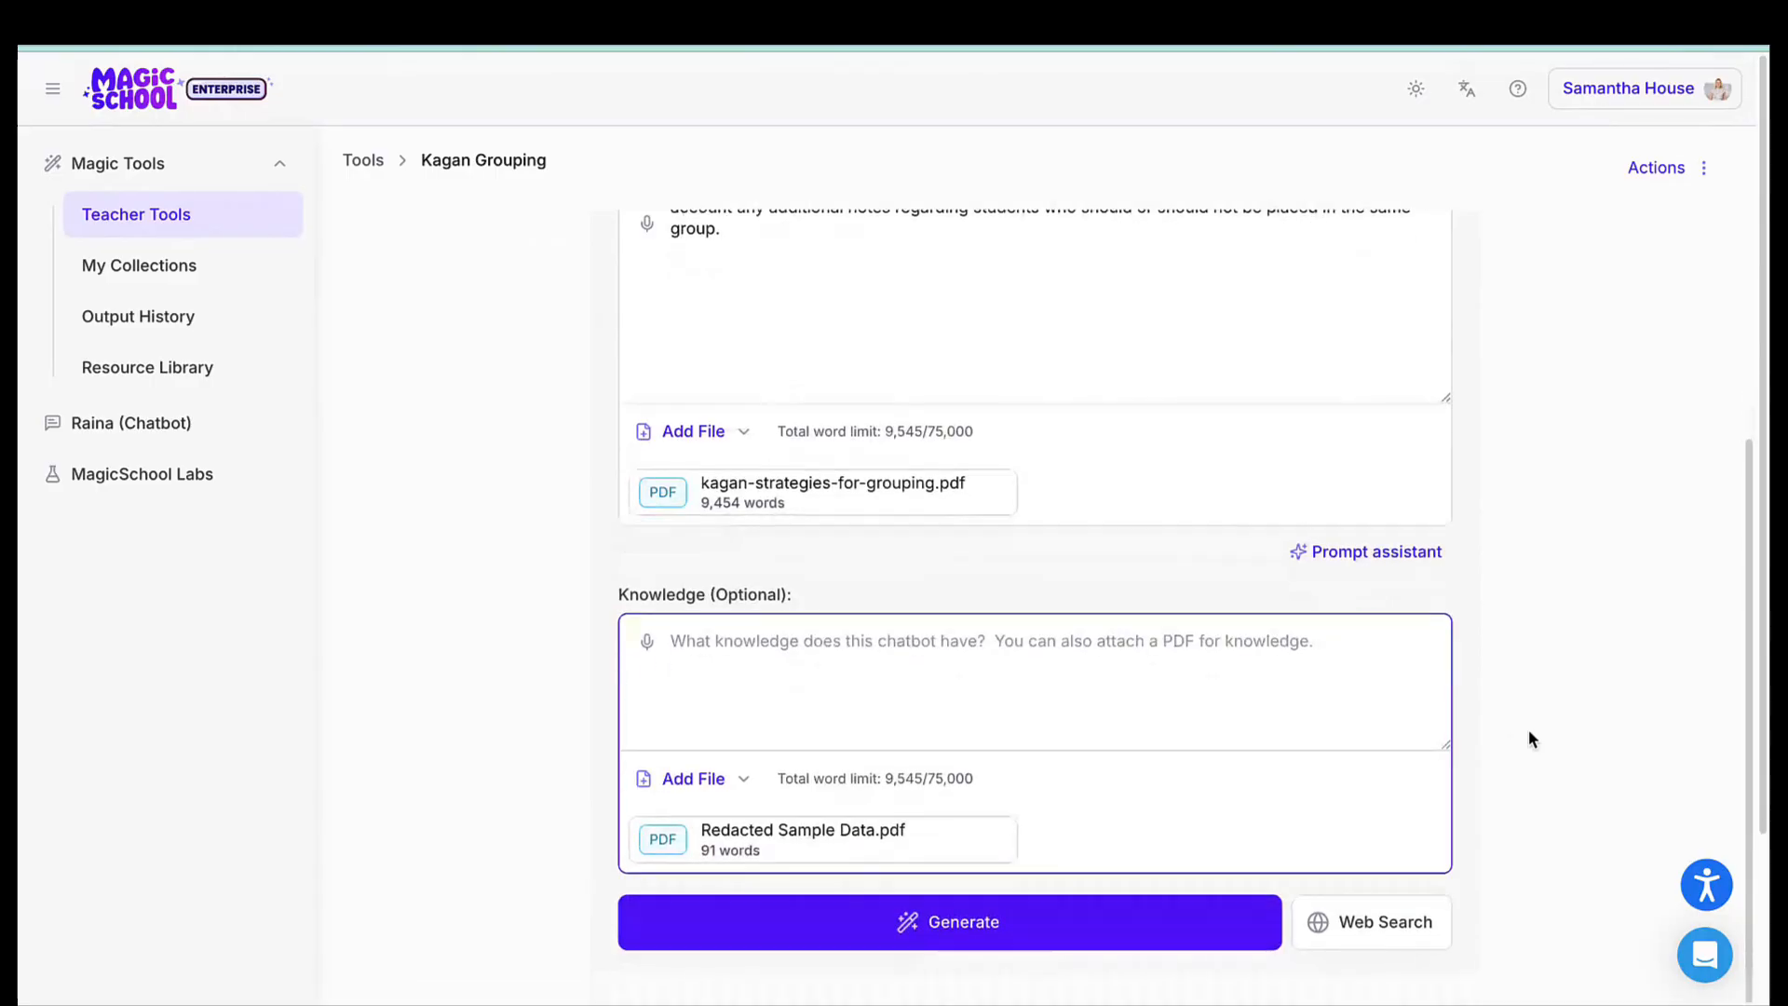
pyautogui.click(1163, 925)
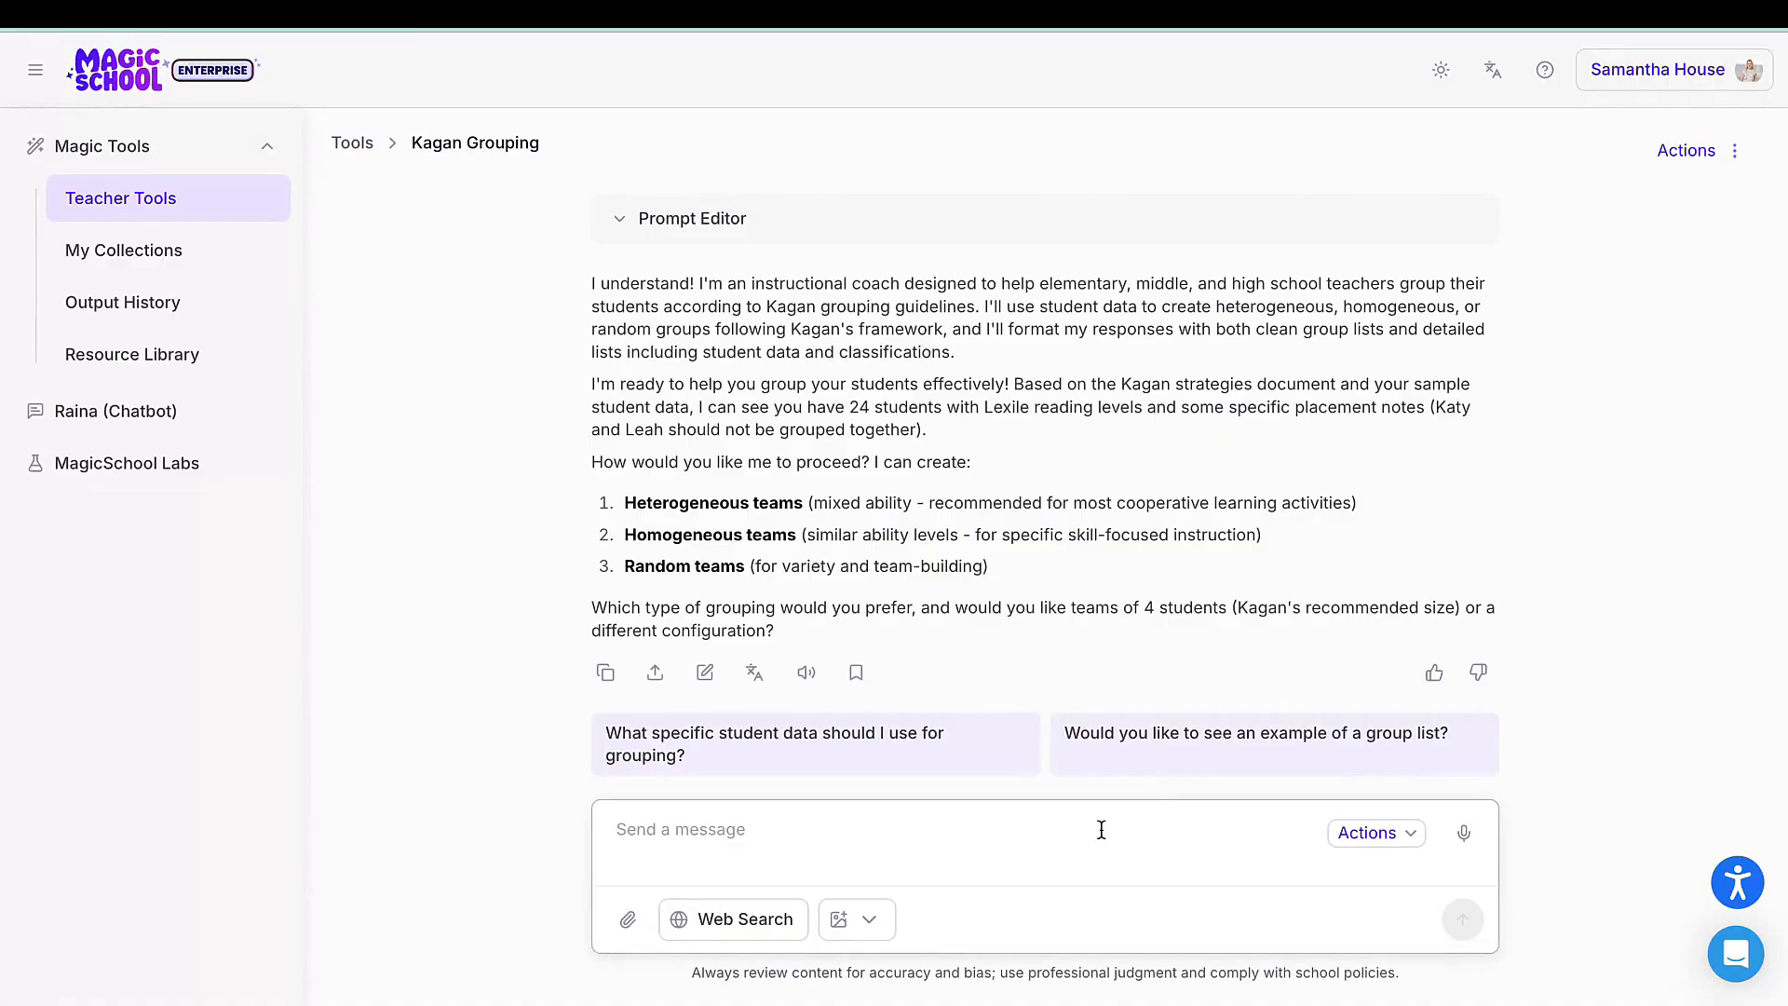
# Send a message asking to group students heterogeneously, with a preference for teams consisting of four students
pyautogui.click(1101, 835)
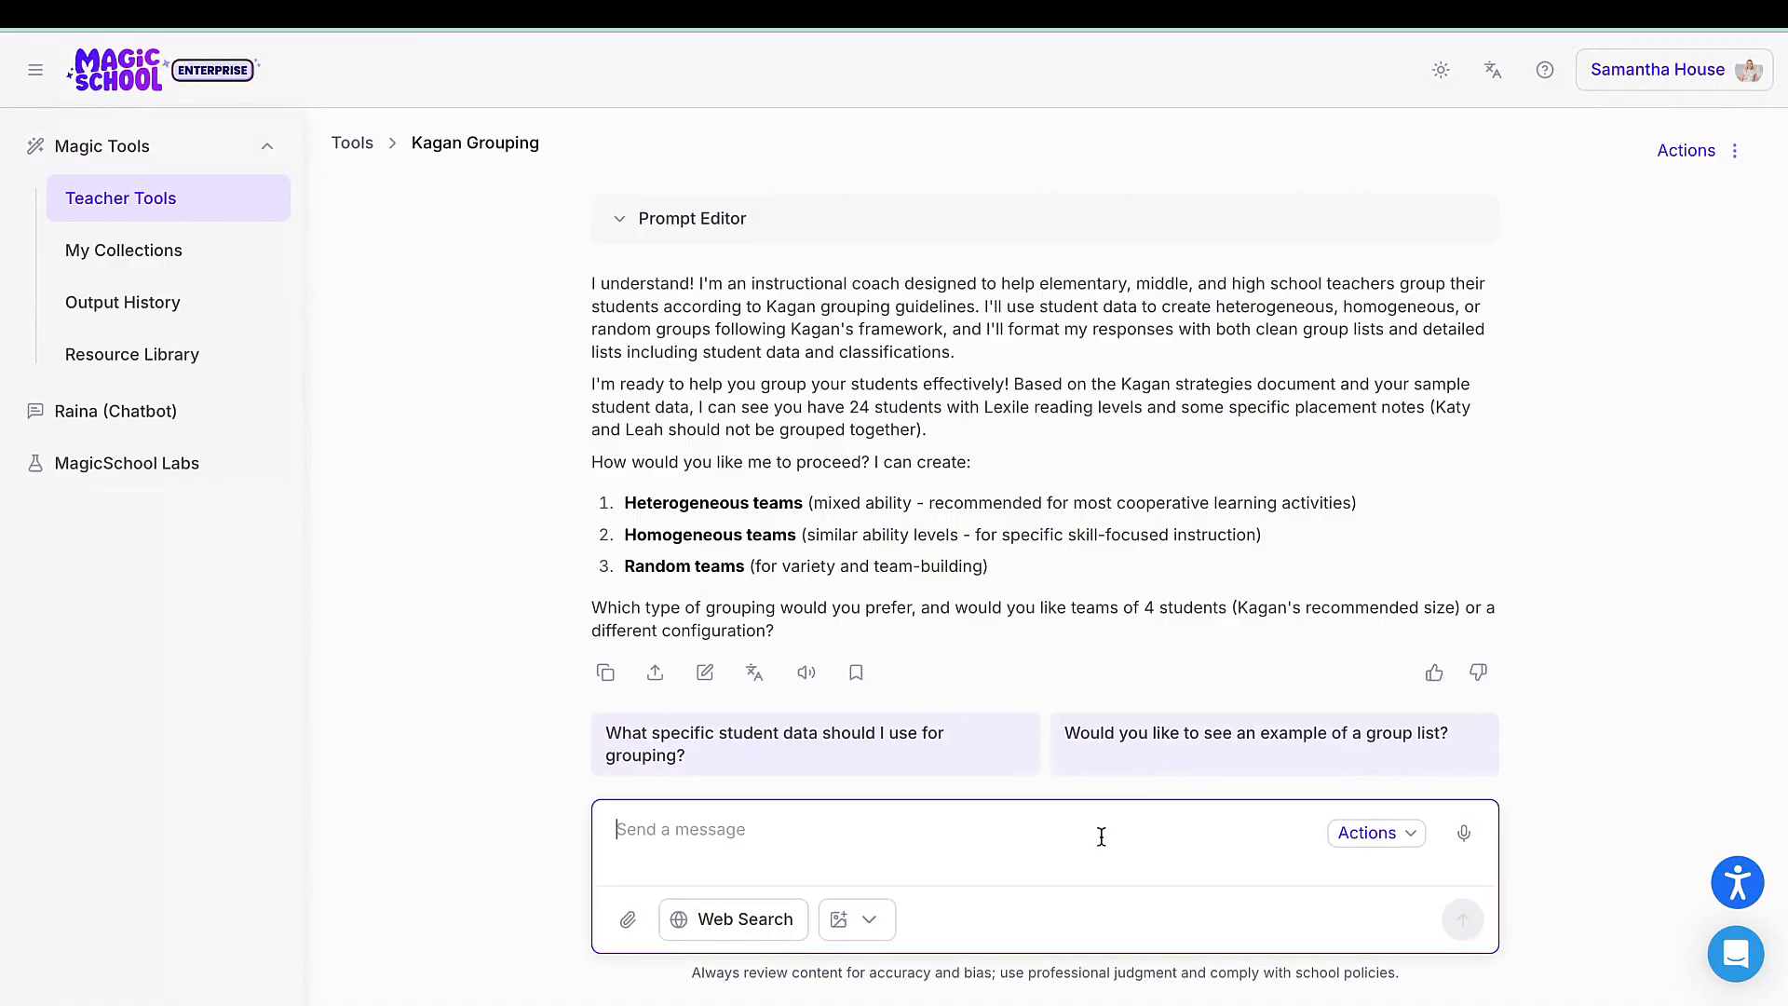
pyautogui.write('Please ')
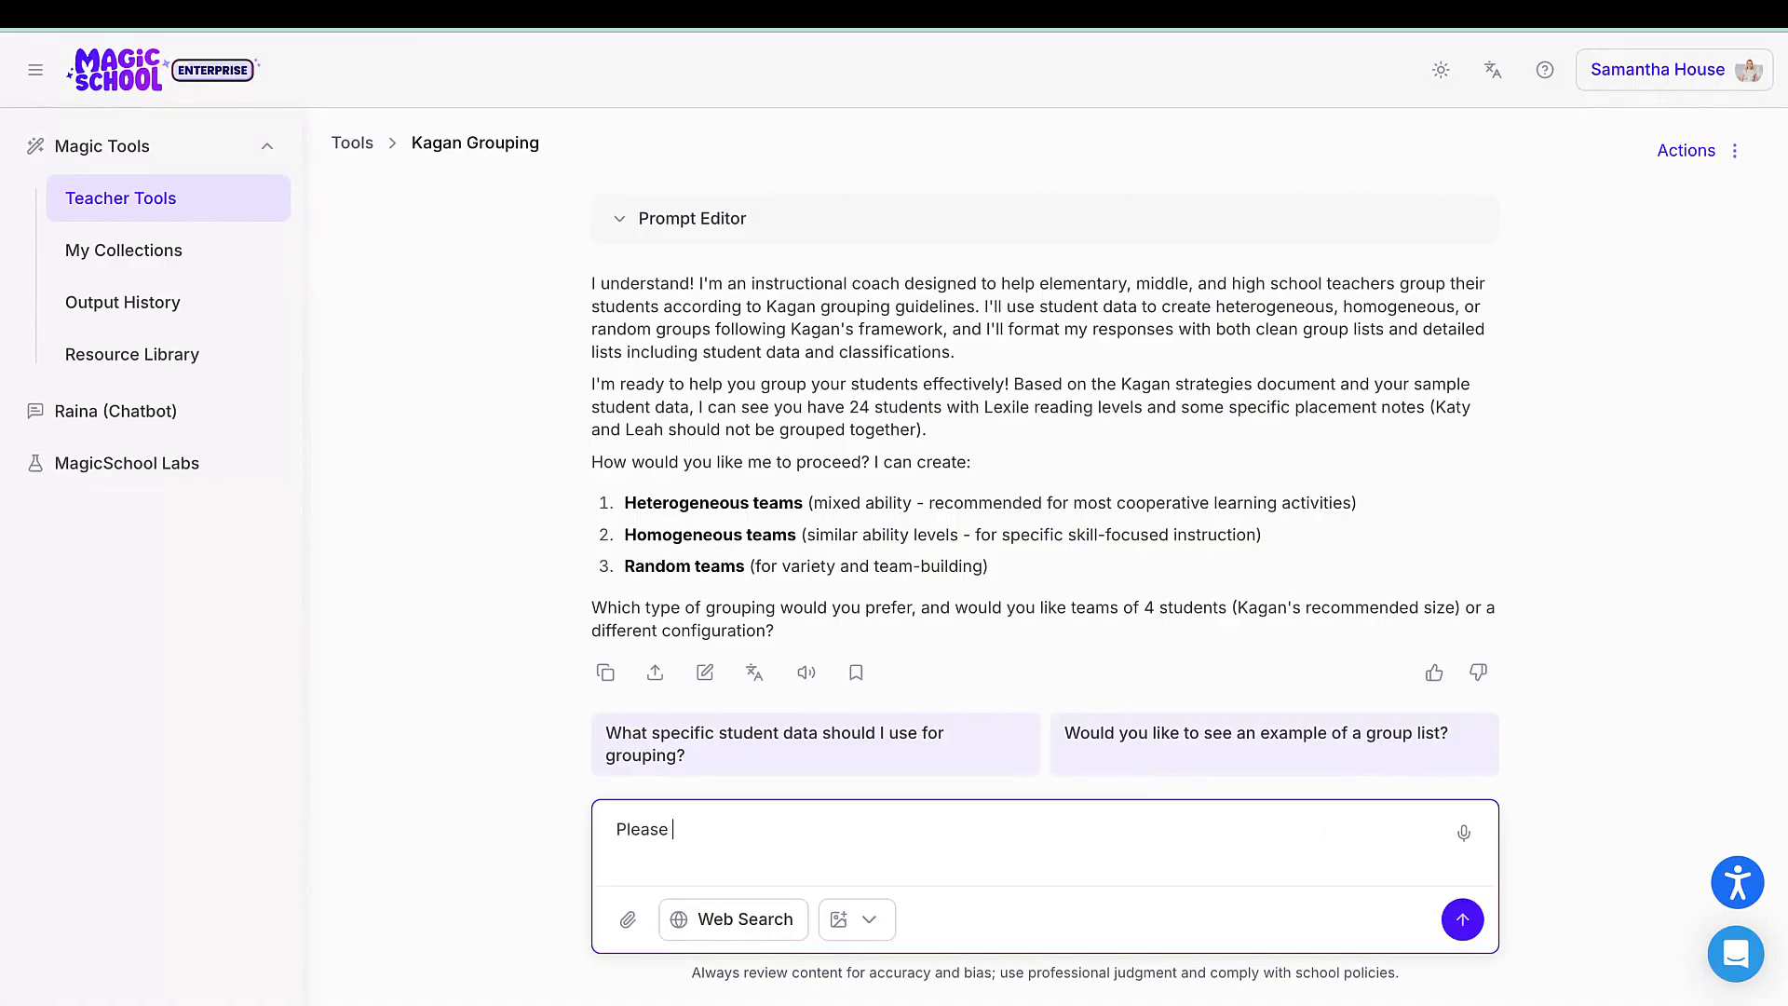
pyautogui.write('group students heterogeneousl')
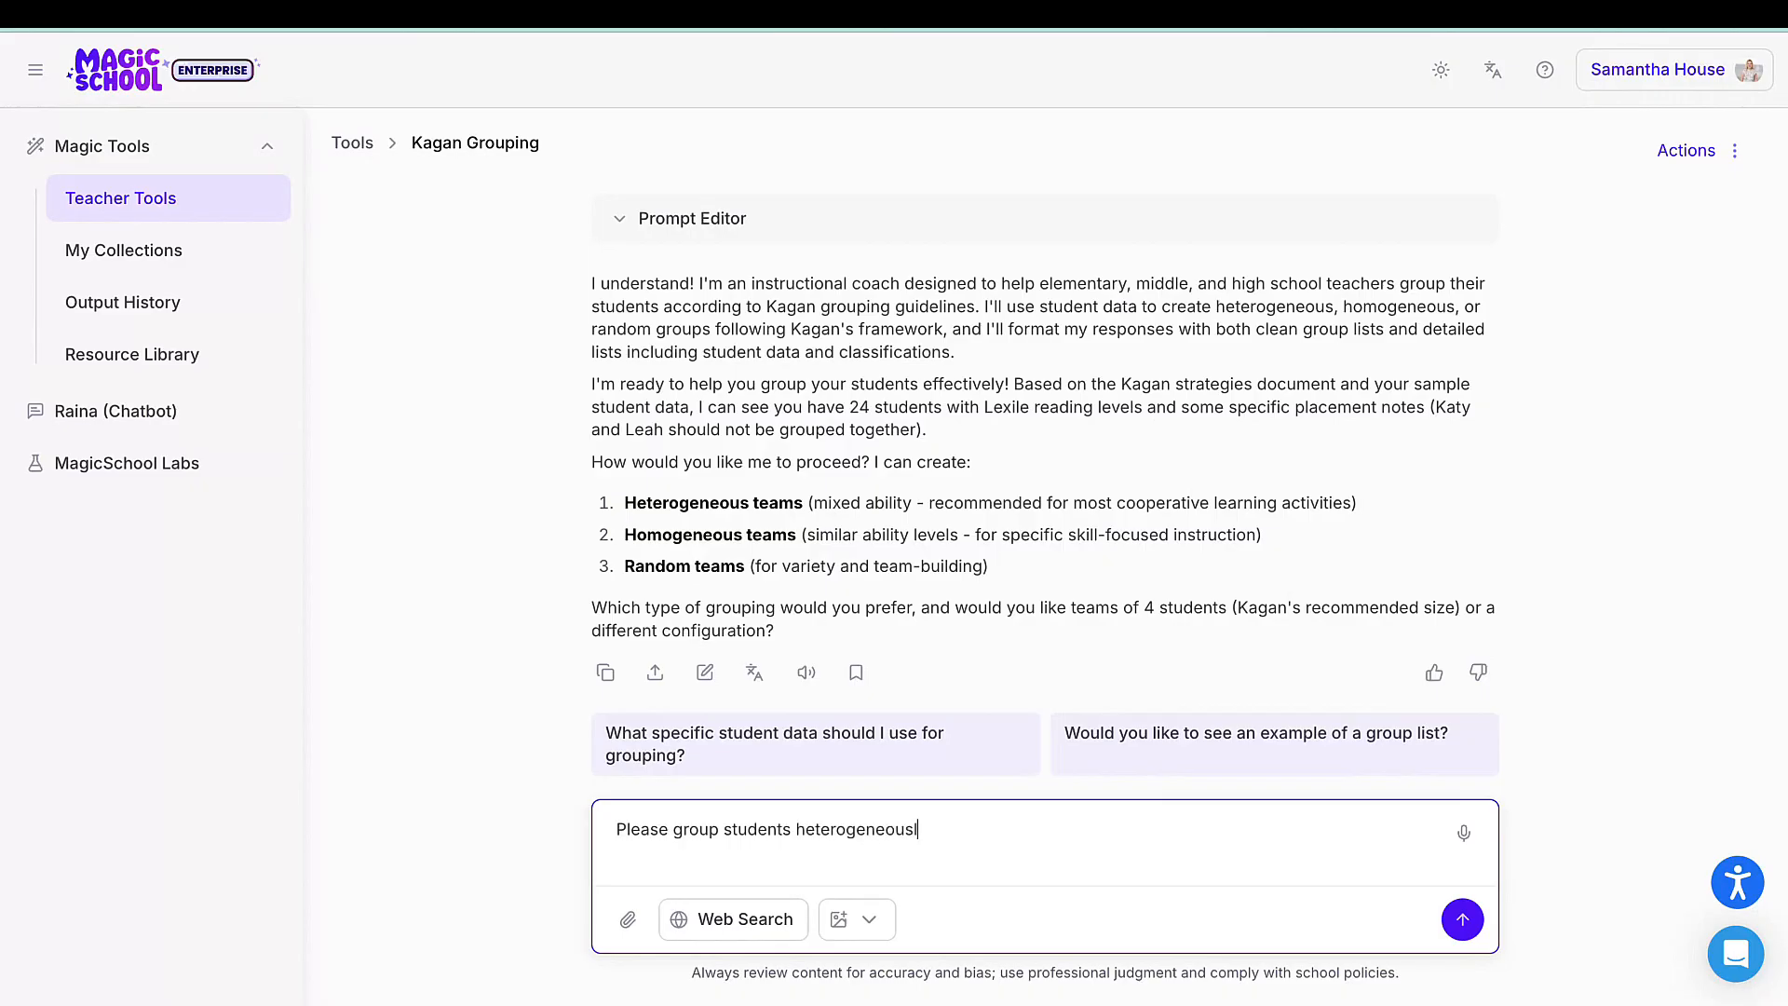
pyautogui.write('y. I would prefer for teacms to consi')
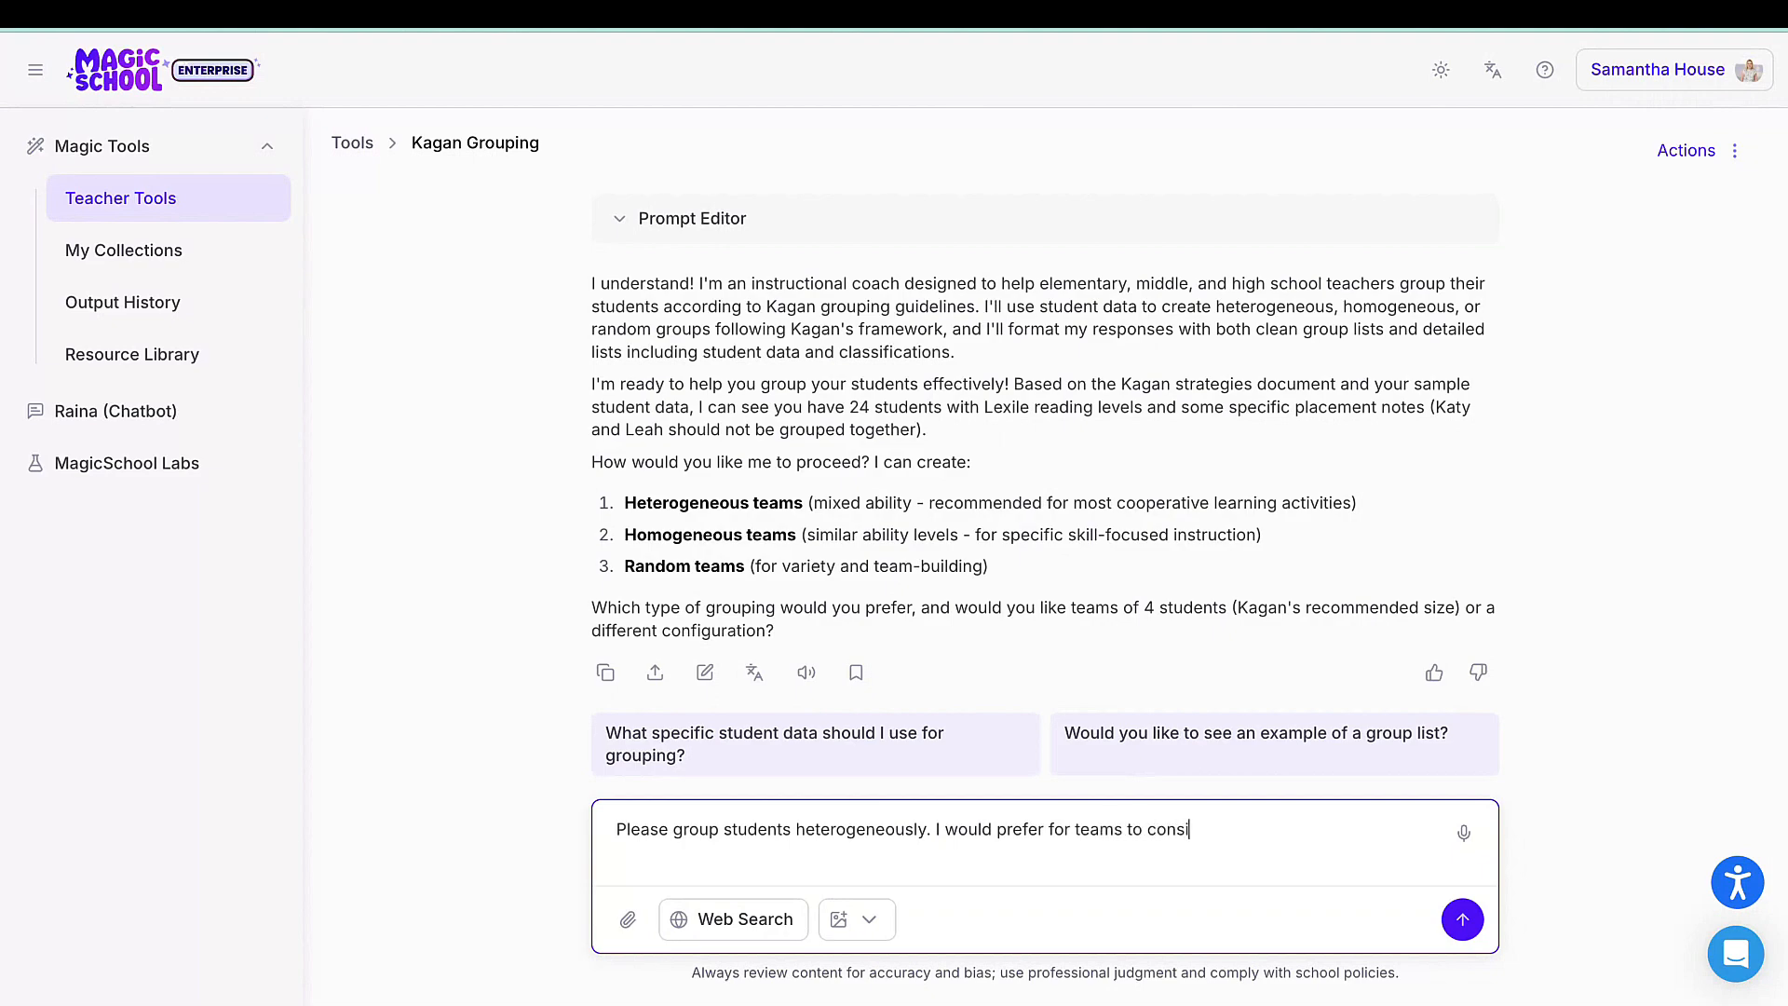
pyautogui.write('st of four students.')
pyautogui.click(1463, 921)
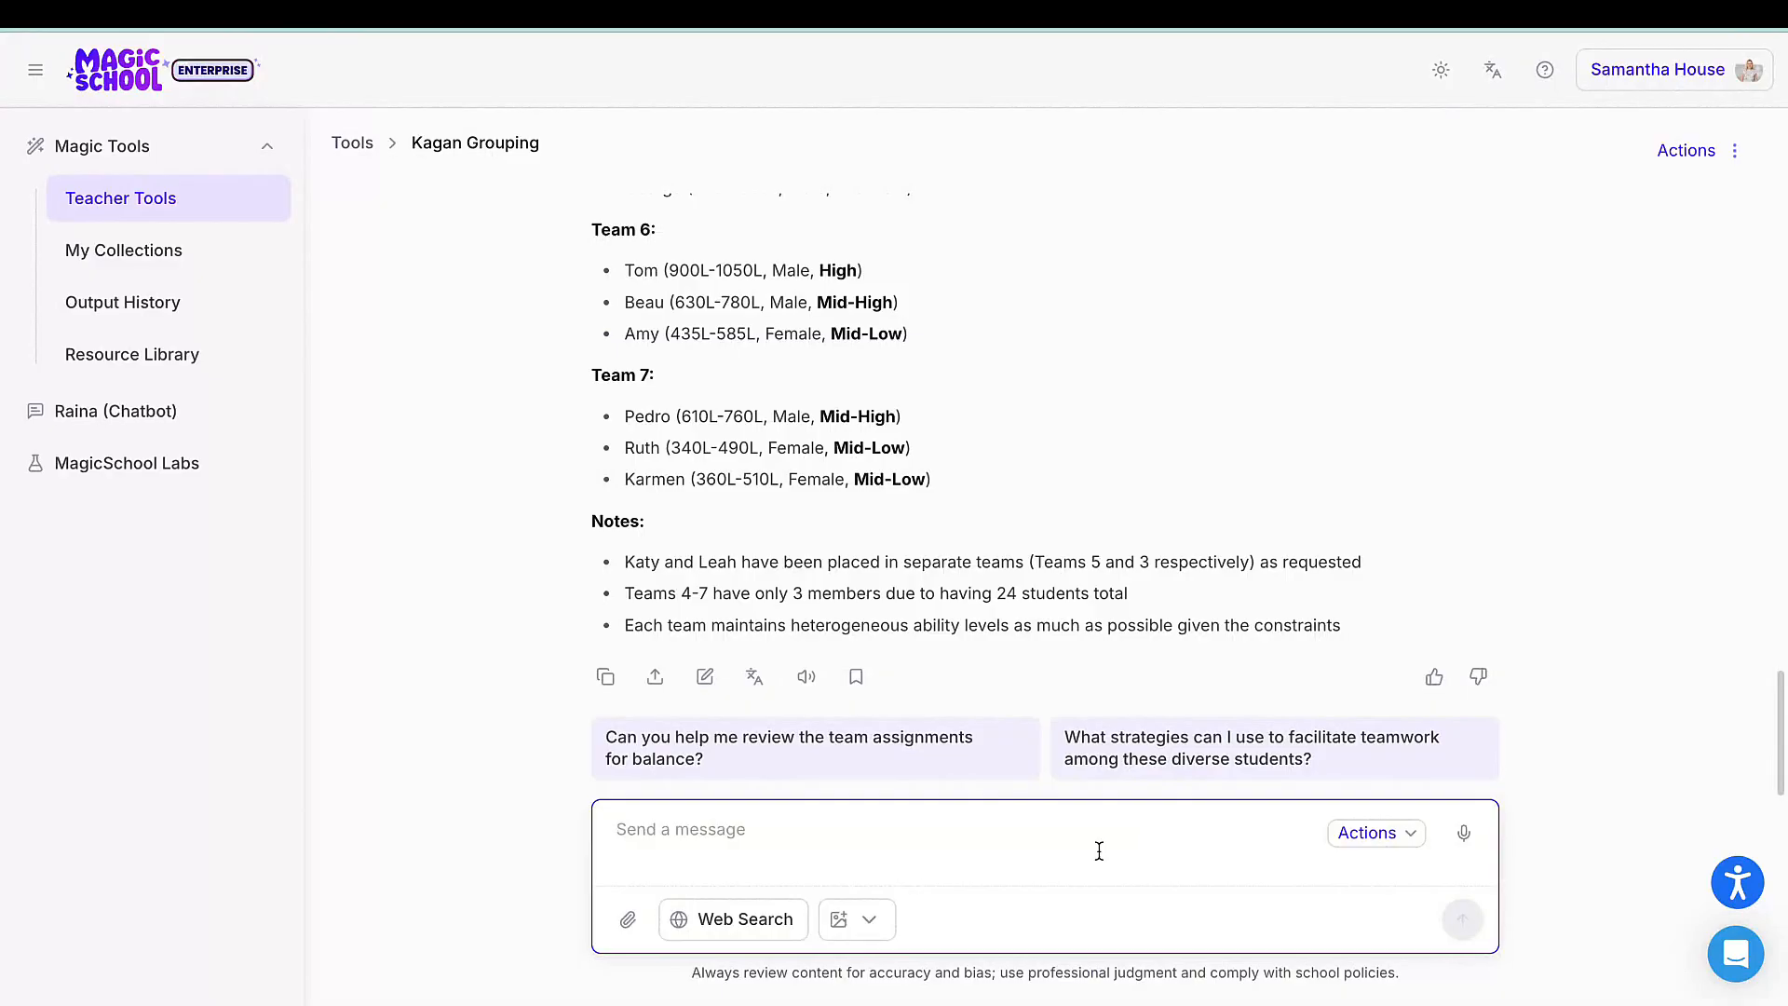
# Send a follow-up asking to regroup so some groups have 5 students instead of 3, with every group either 4 or 5 students
pyautogui.write('Regroup')
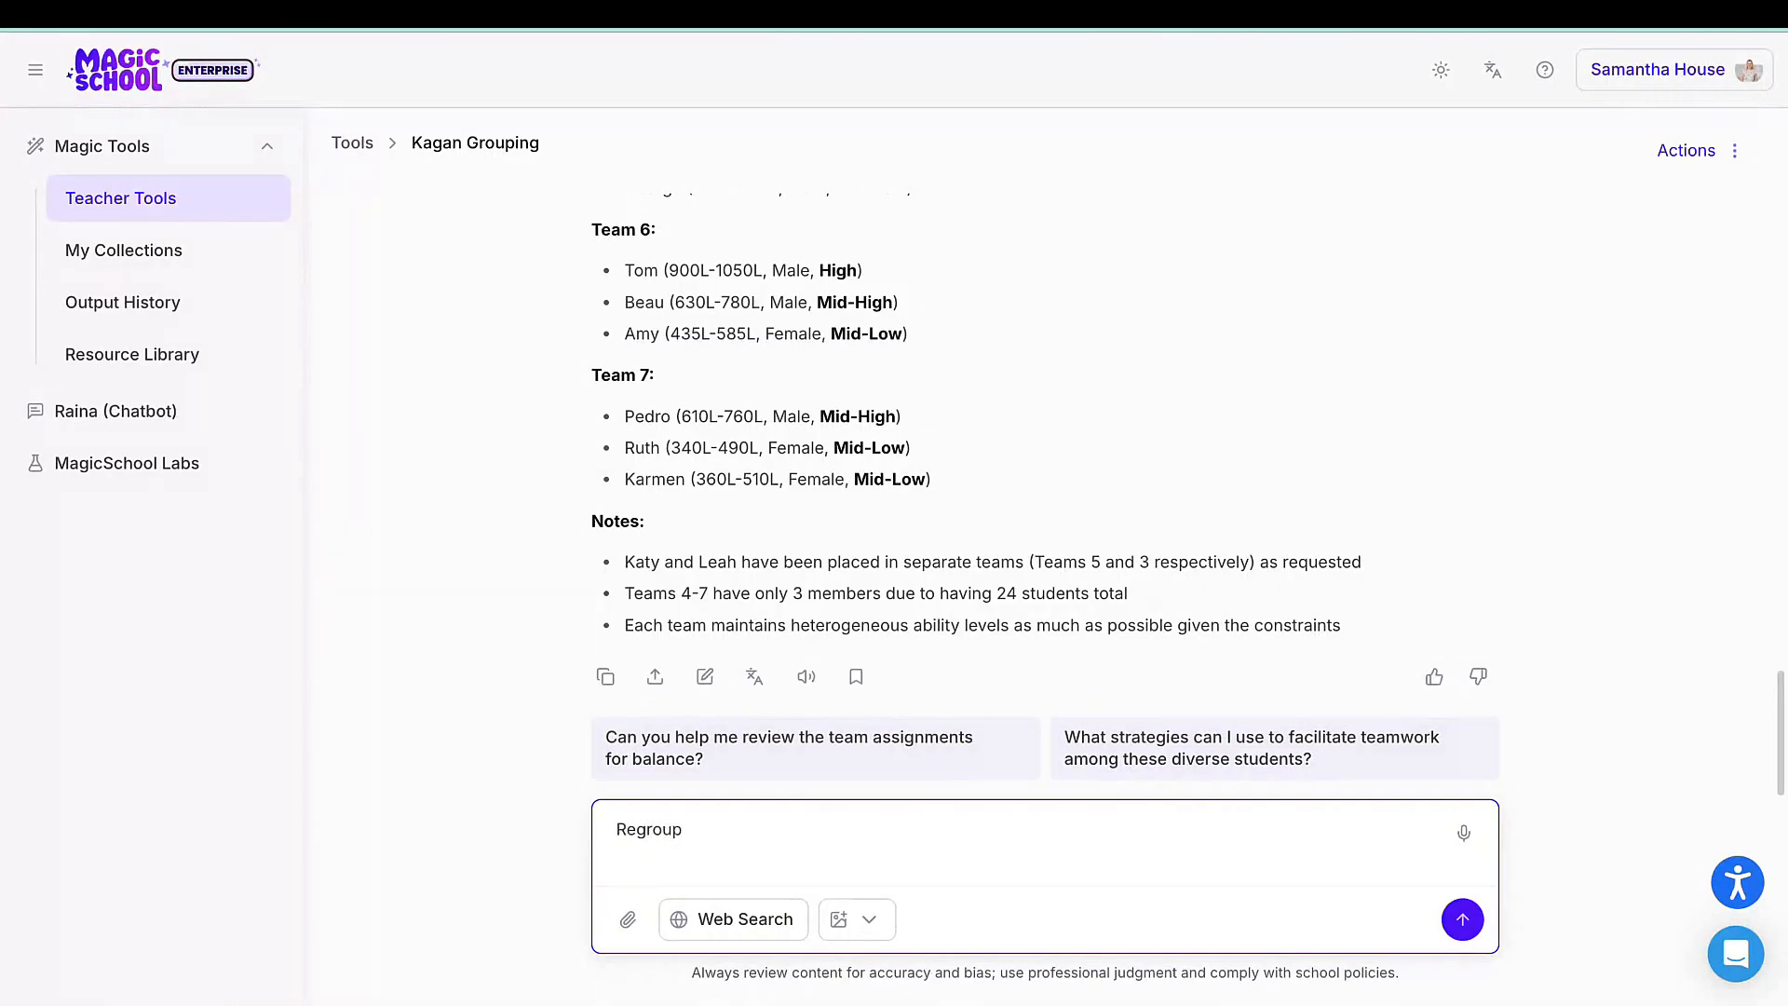
pyautogui.write(' so that some groups have 5 studen')
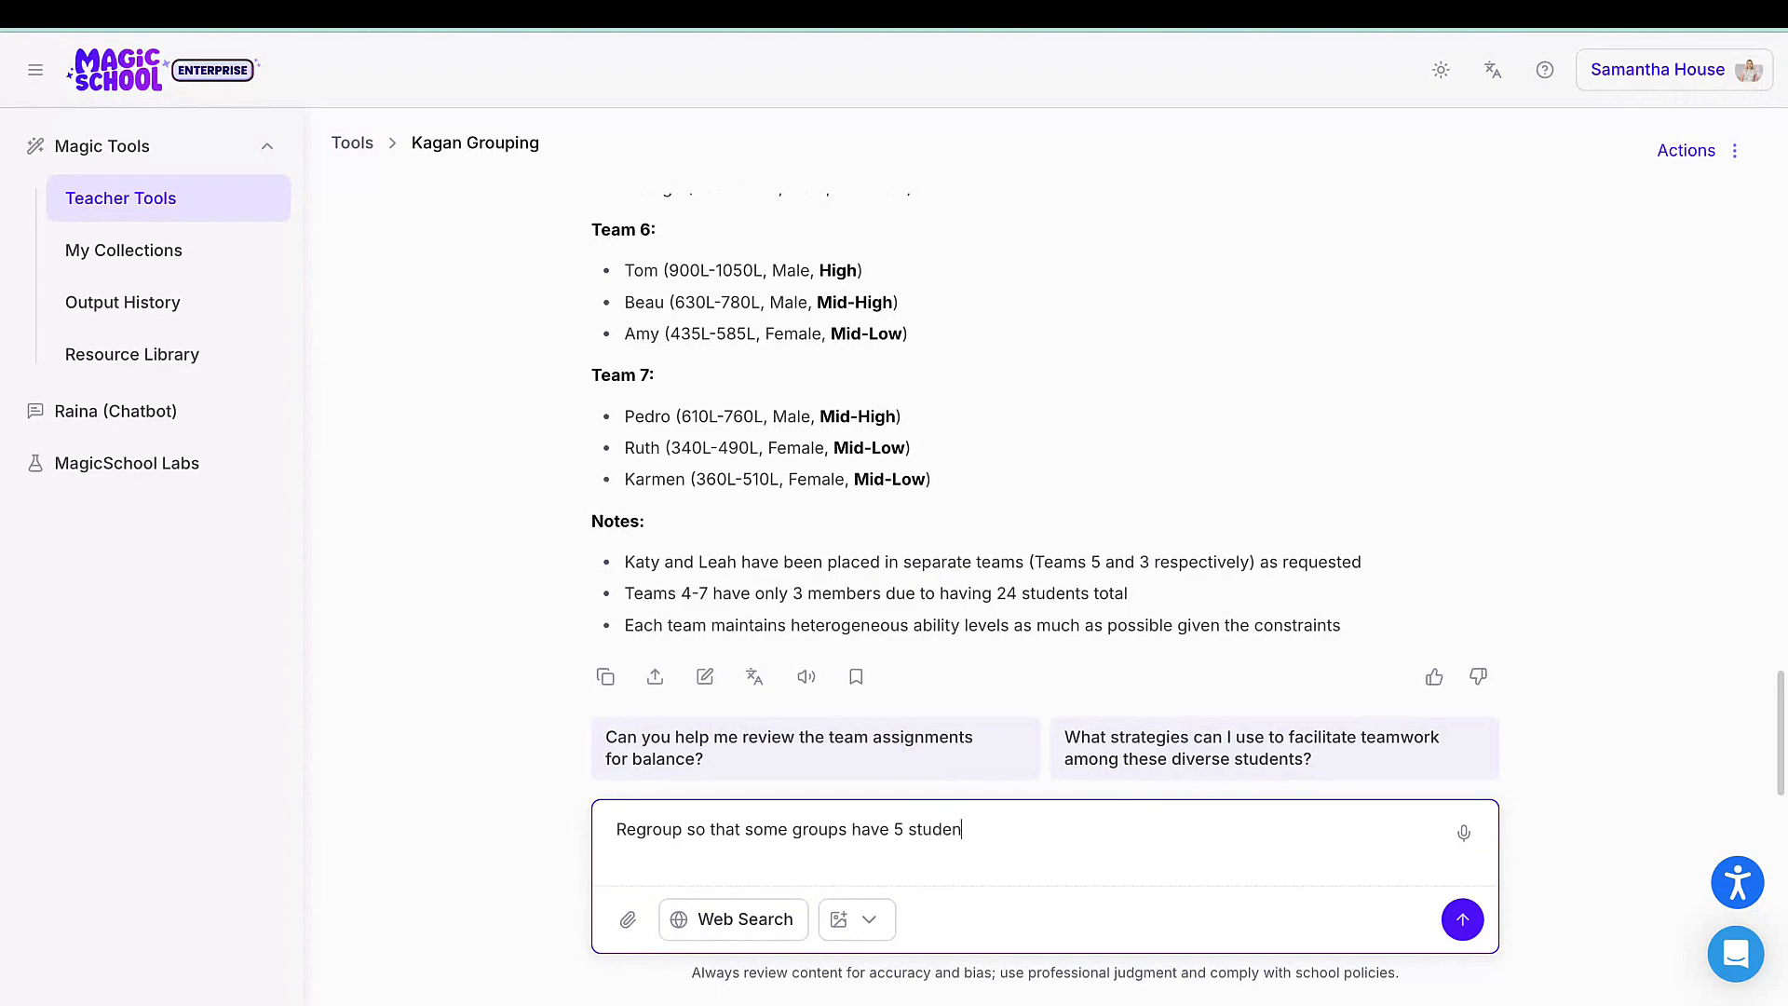
pyautogui.write('ts instead of 3. Groups should ei')
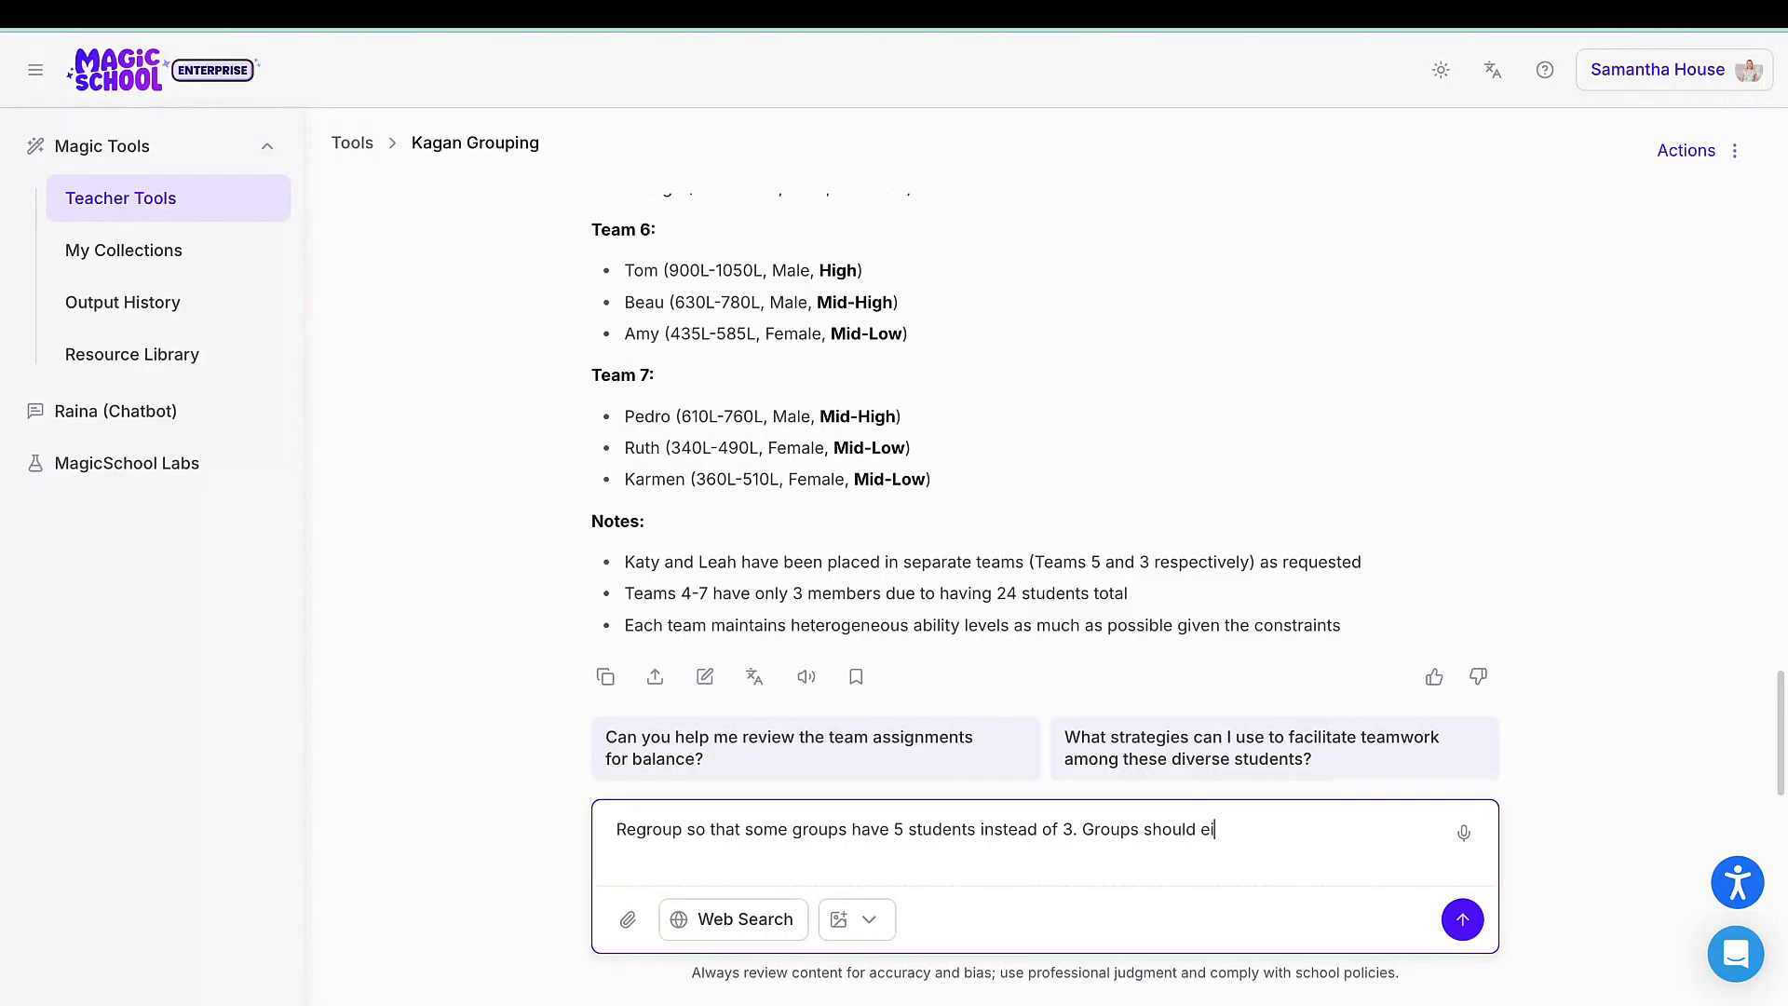
pyautogui.write('ther be g')
pyautogui.press('BackSpace')
pyautogui.write('4 or 5 students.')
pyautogui.press('Return')
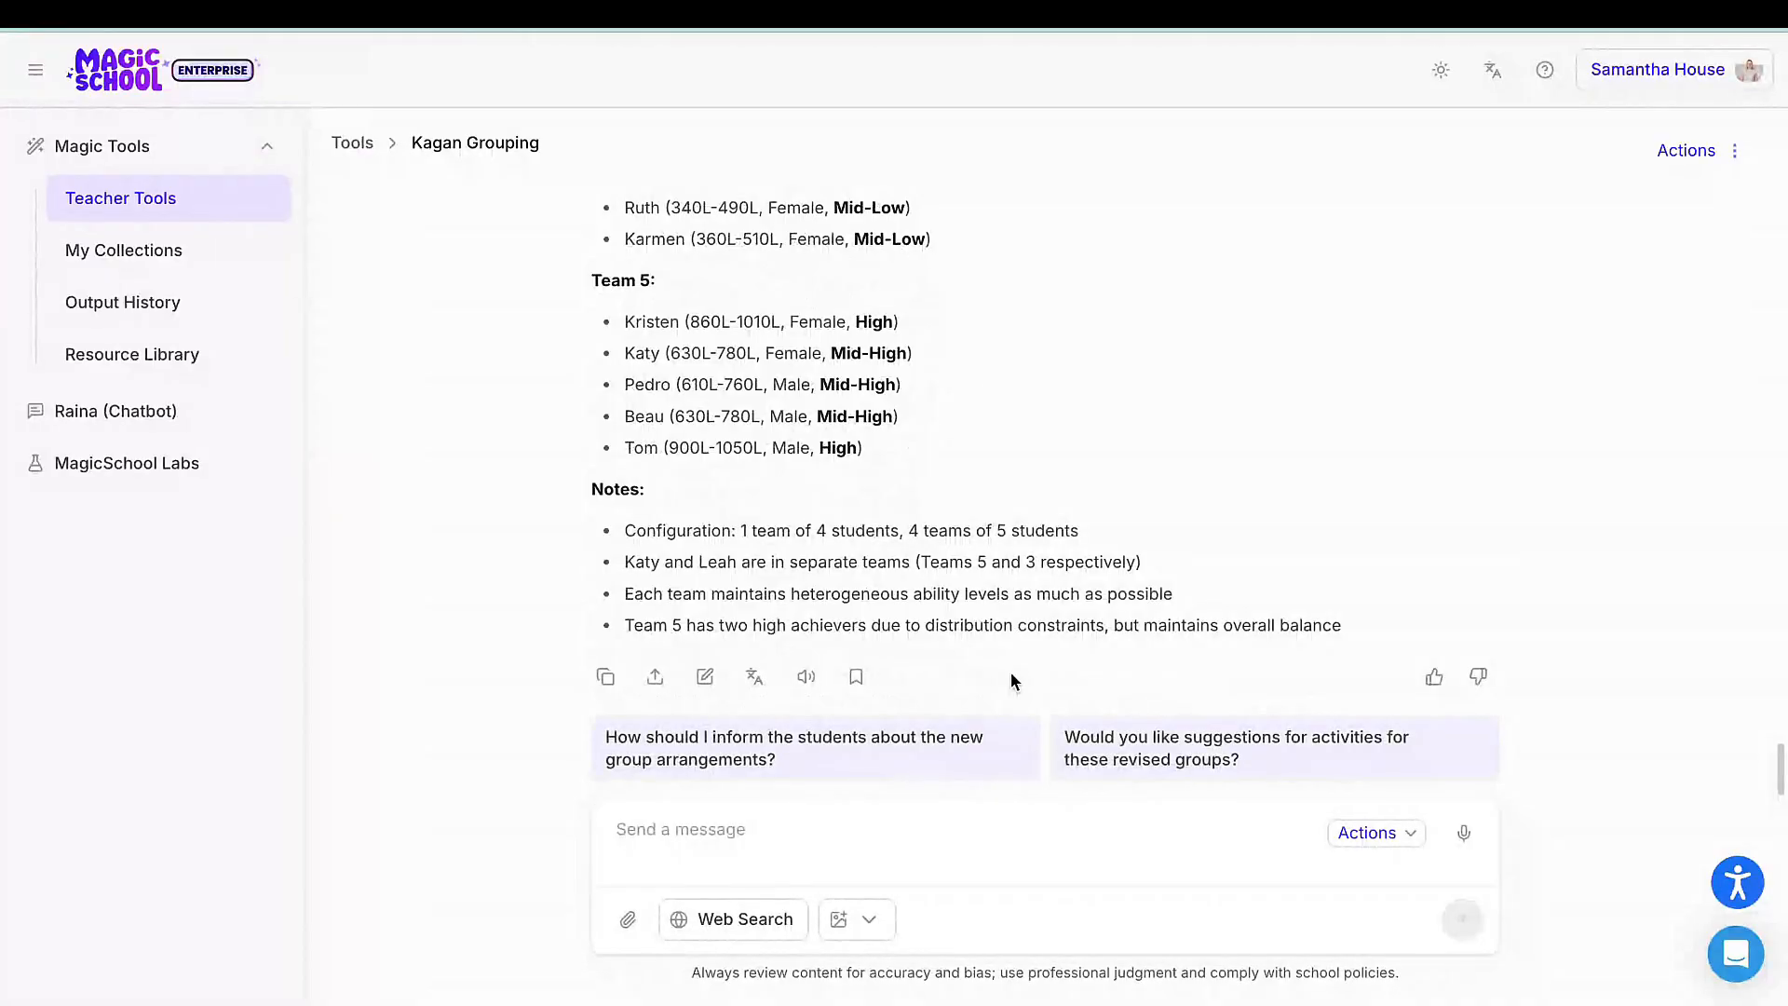
# Review the revised clean group lists and the detailed group lists with student data
pyautogui.scroll(10, 1009, 680)
pyautogui.scroll(1, 1009, 672)
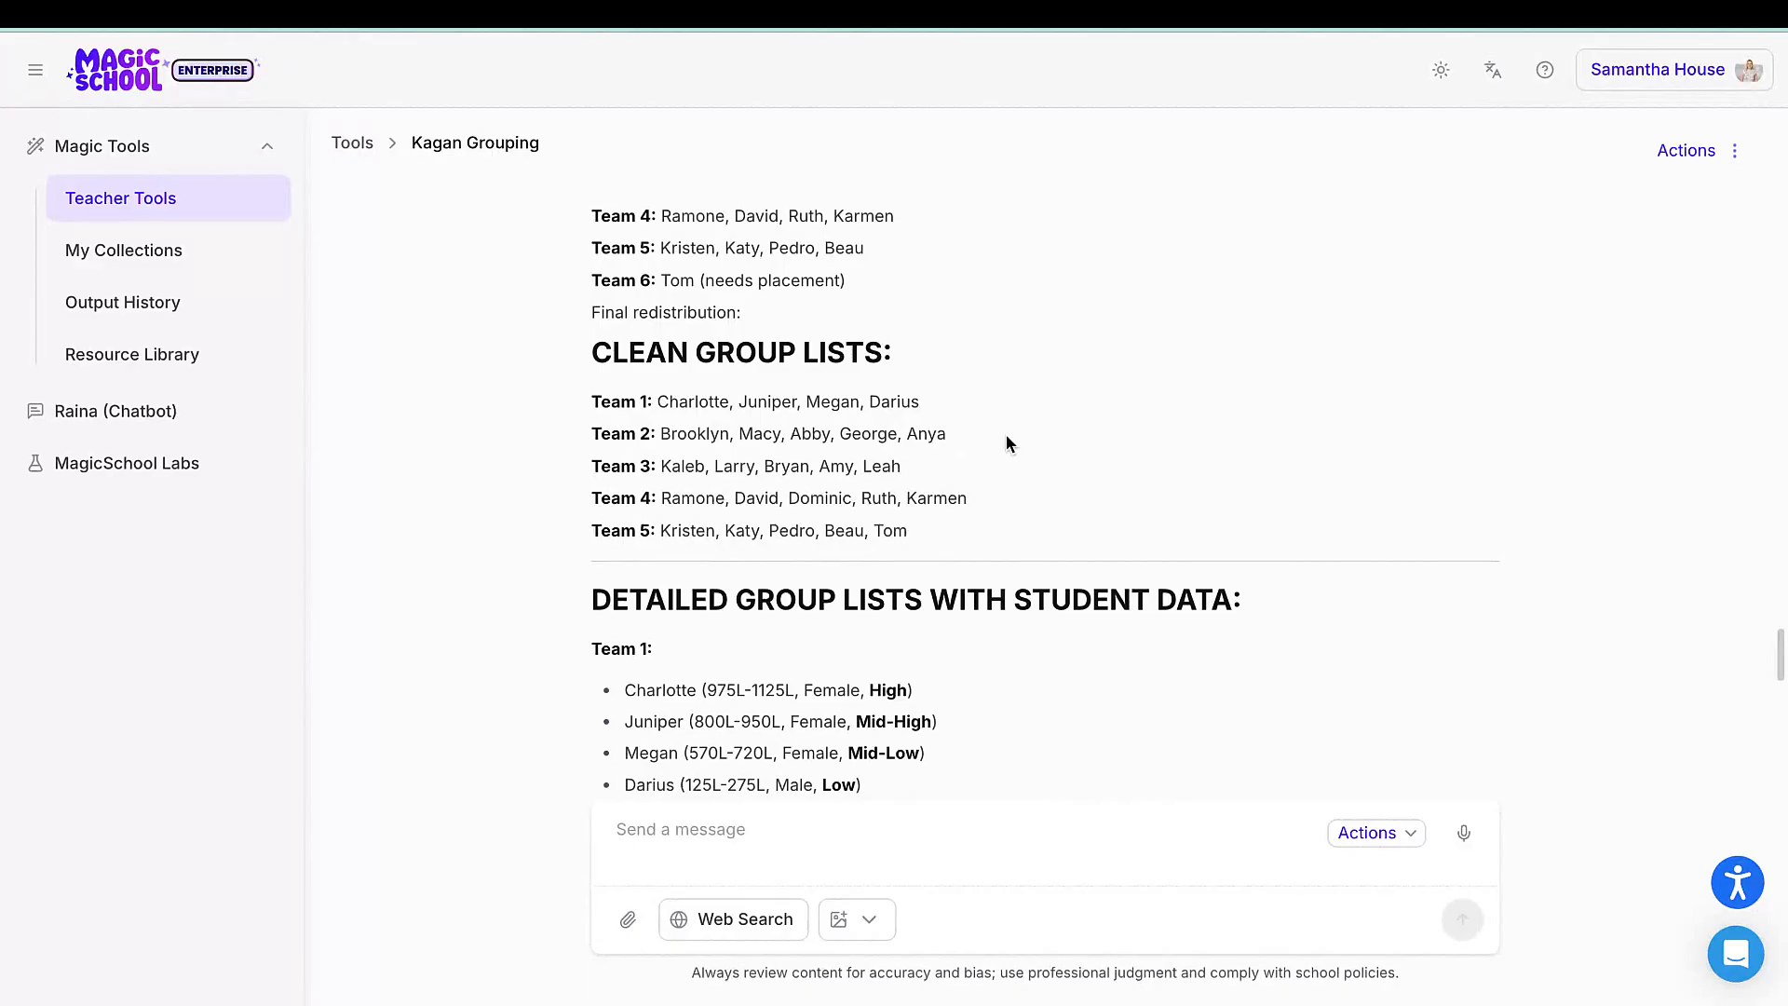
pyautogui.scroll(-6, 1006, 436)
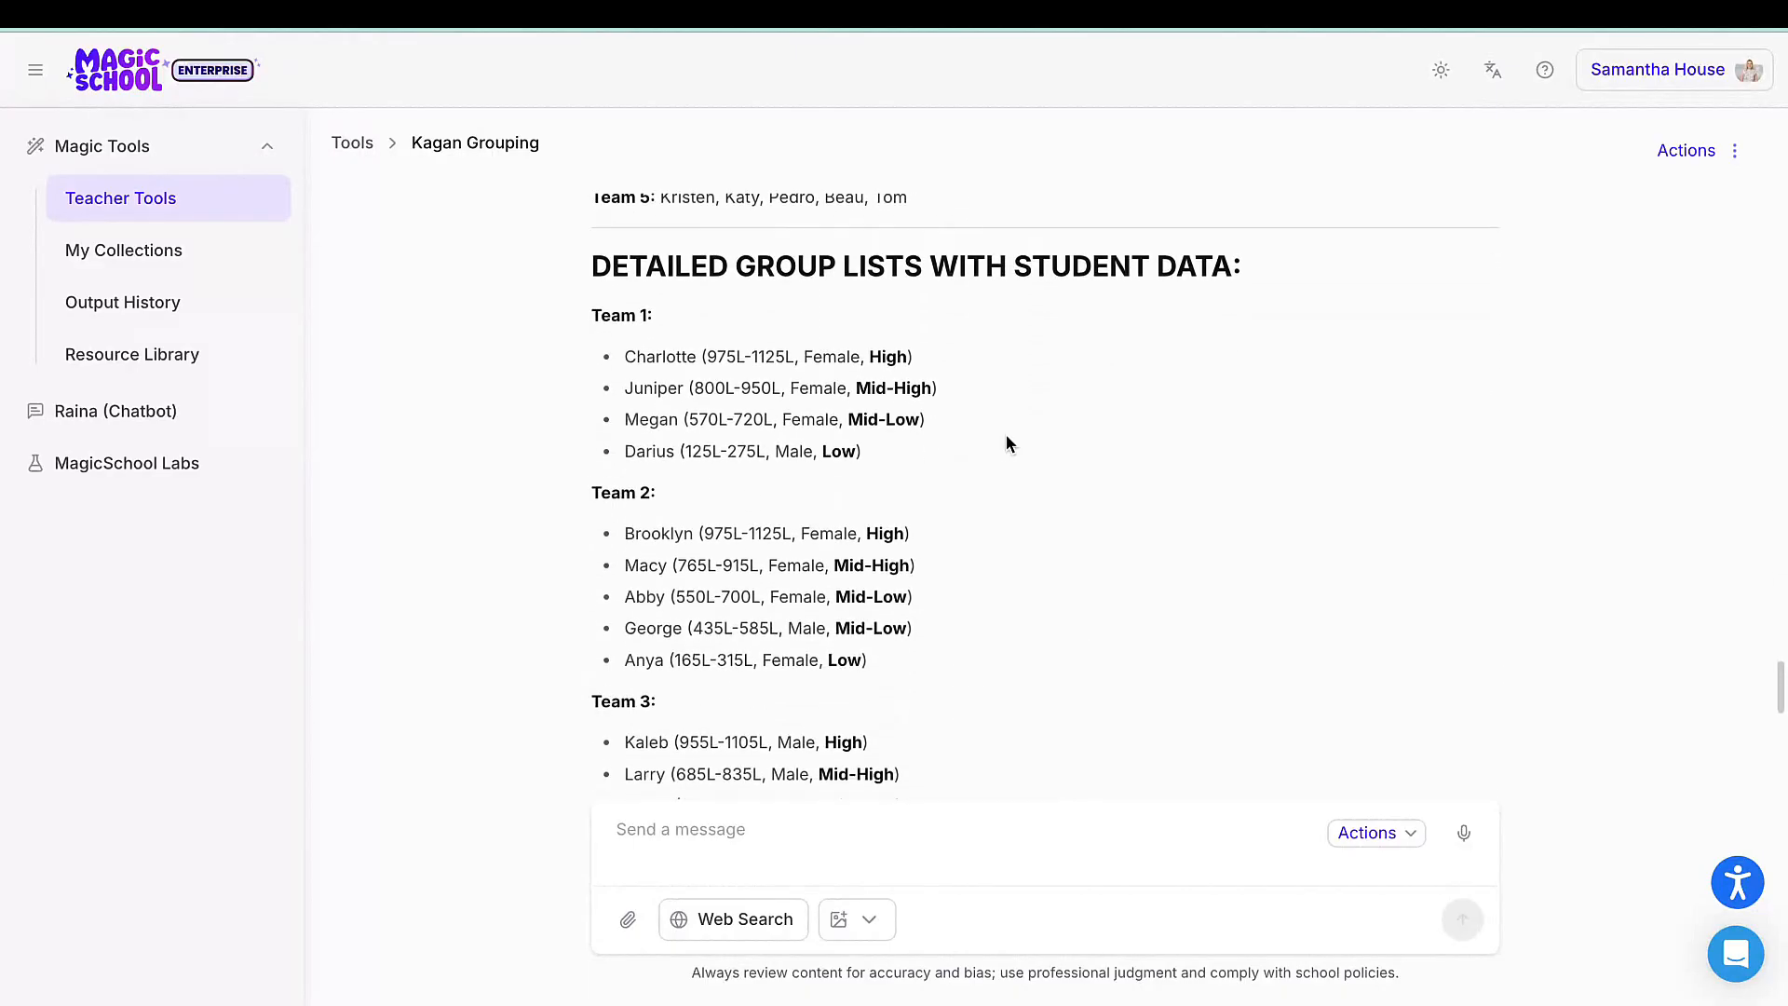
pyautogui.scroll(-1, 1006, 436)
pyautogui.scroll(-14, 1006, 437)
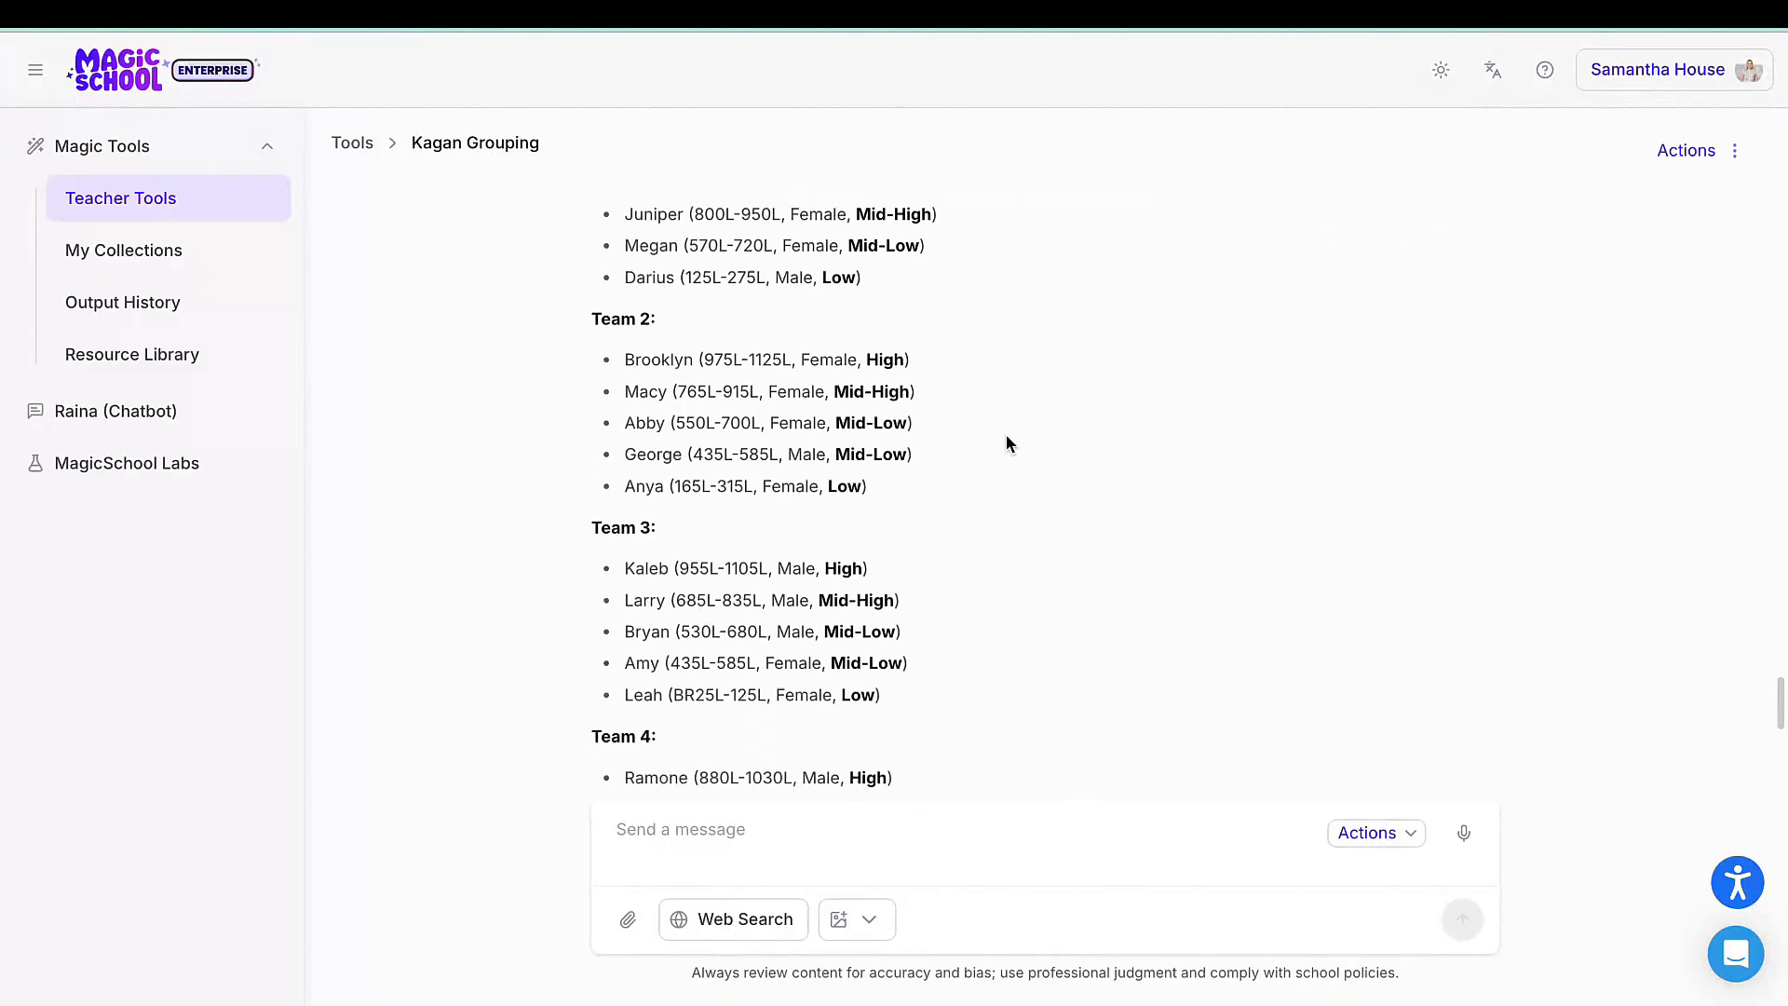